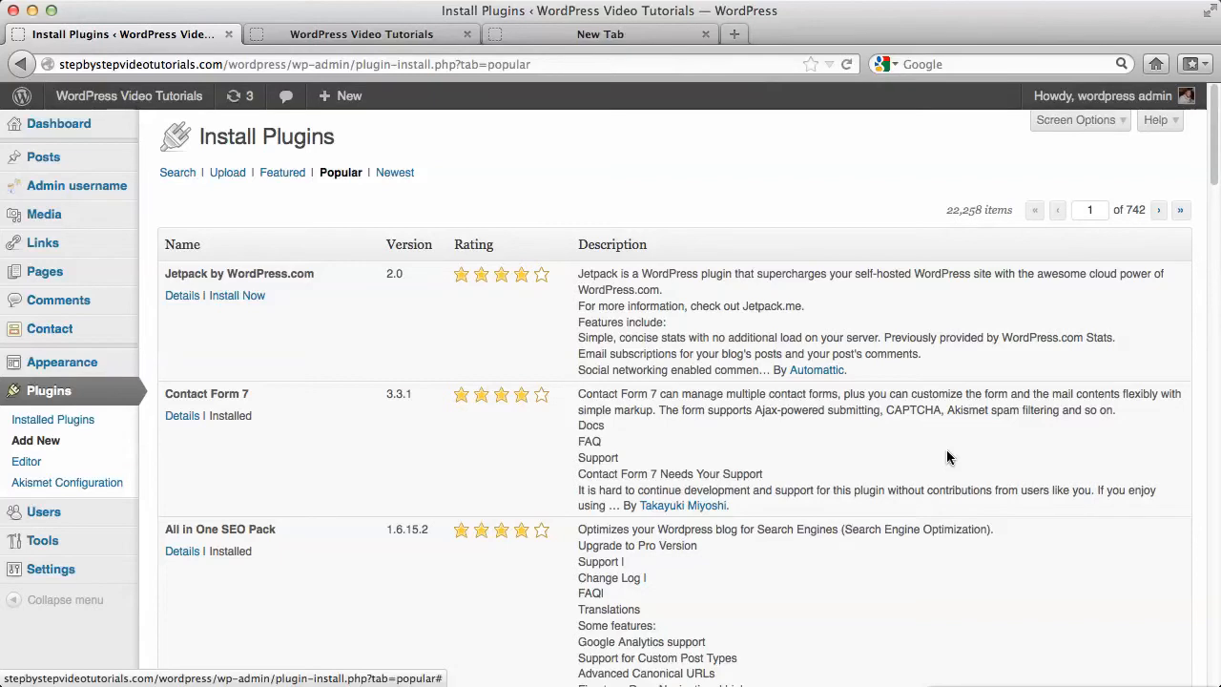
{"action": "scroll", "coordinate": [946, 456], "scroll_direction": "down", "scroll_amount": 3}
{"action": "scroll", "coordinate": [946, 456], "scroll_direction": "up", "scroll_amount": 1}
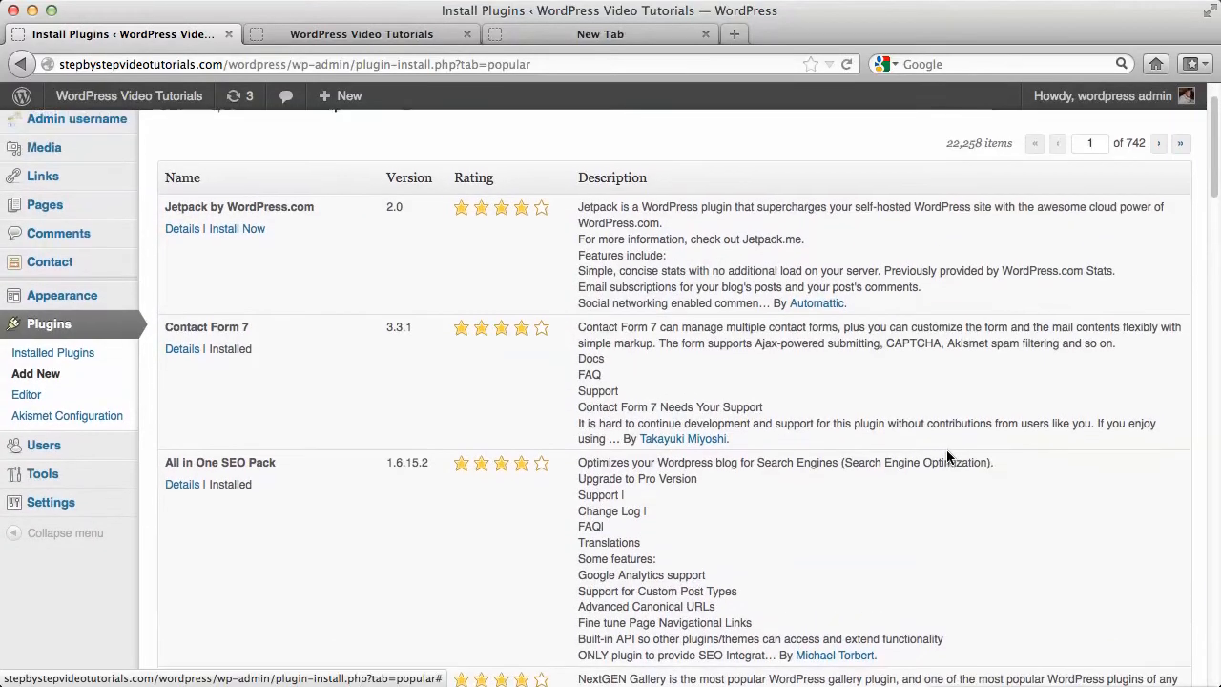
{"action": "scroll", "coordinate": [947, 456], "scroll_direction": "up", "scroll_amount": 1}
{"action": "scroll", "coordinate": [949, 457], "scroll_direction": "up", "scroll_amount": 1}
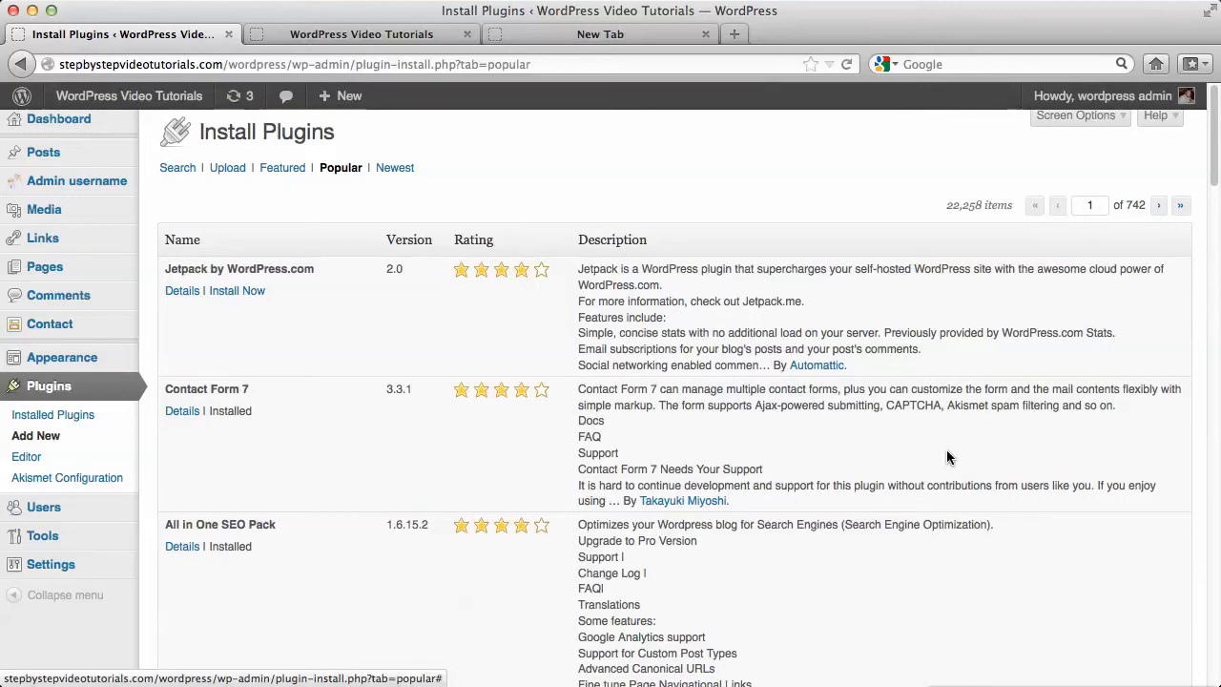
{"action": "scroll", "coordinate": [946, 457], "scroll_direction": "down", "scroll_amount": 1}
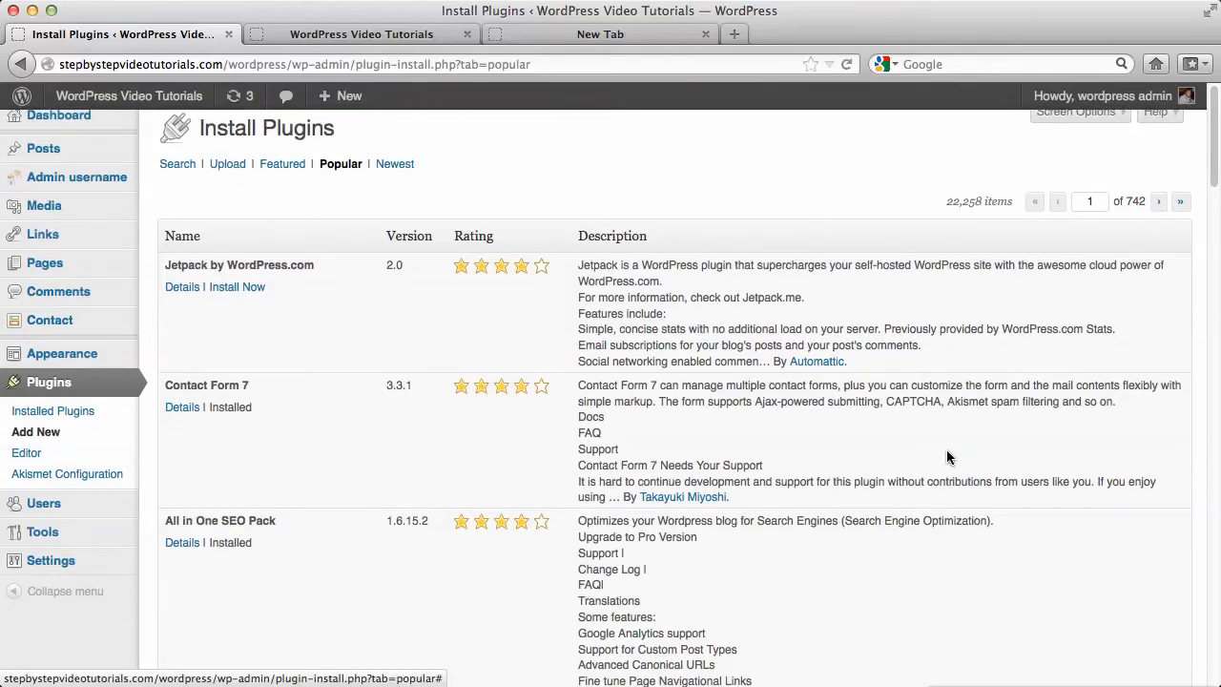
{"action": "scroll", "coordinate": [946, 457], "scroll_direction": "down", "scroll_amount": 1}
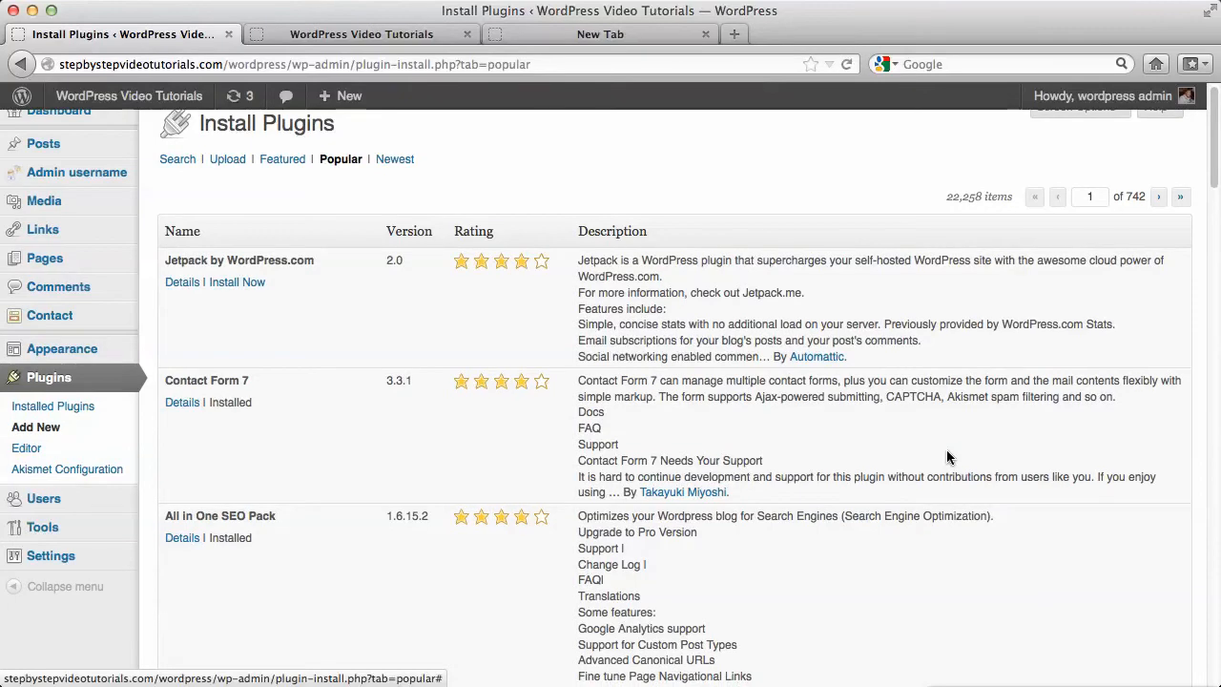
{"action": "scroll", "coordinate": [947, 455], "scroll_direction": "up", "scroll_amount": 1}
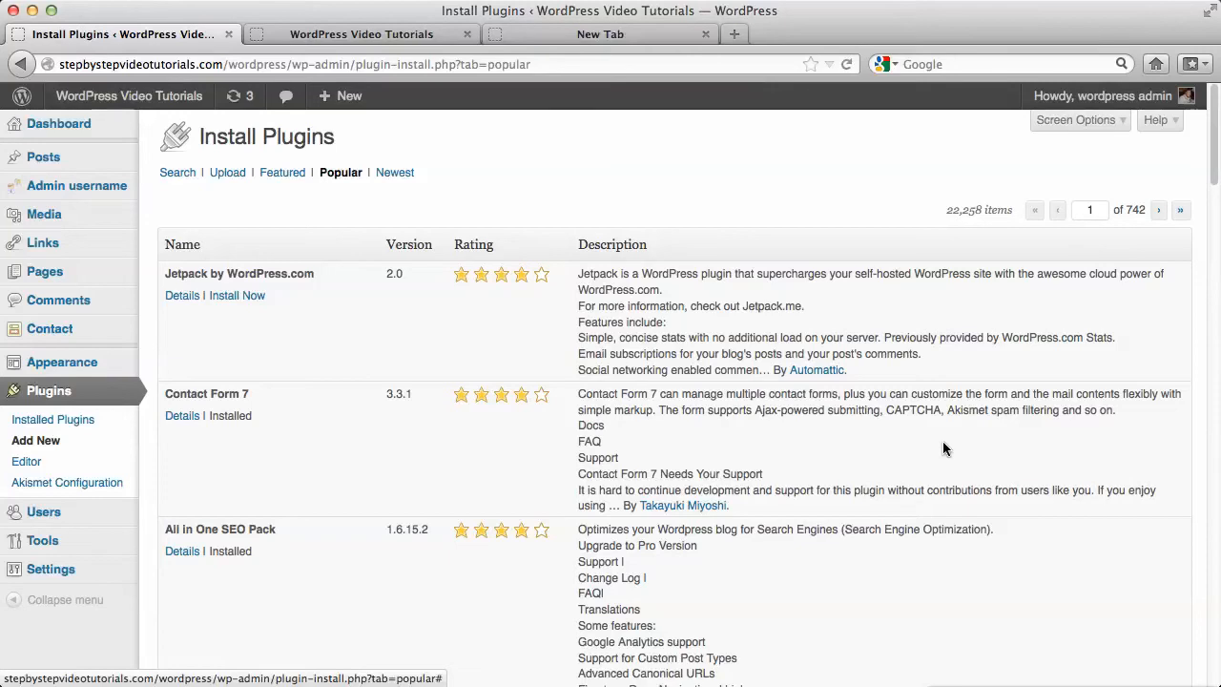
- Close the empty new browser tab
{"action": "left_click", "coordinate": [706, 34]}
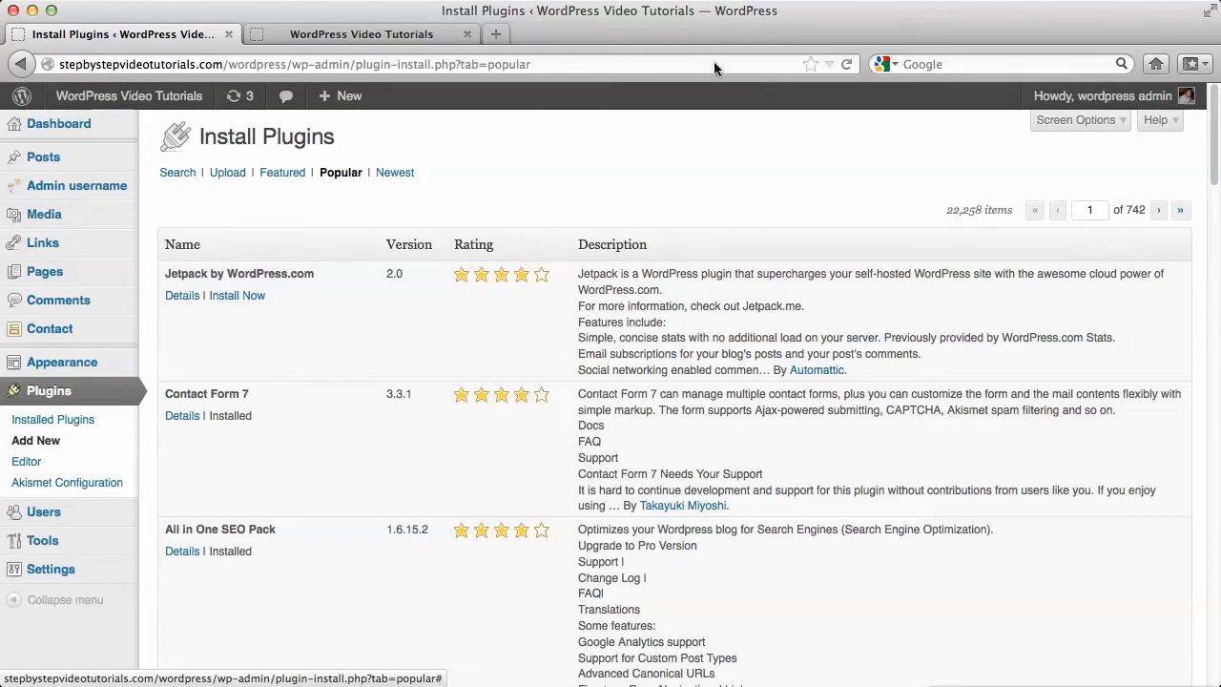
{"action": "scroll", "coordinate": [803, 172], "scroll_direction": "down", "scroll_amount": 1}
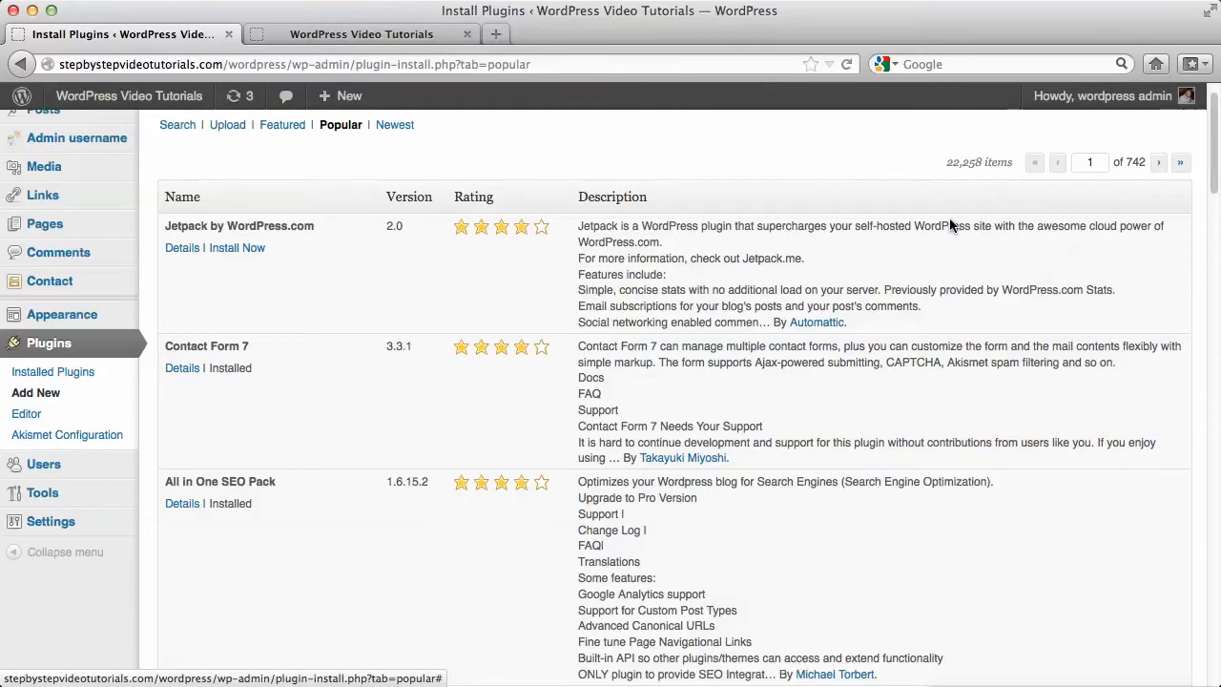
{"action": "scroll", "coordinate": [949, 225], "scroll_direction": "down", "scroll_amount": 1}
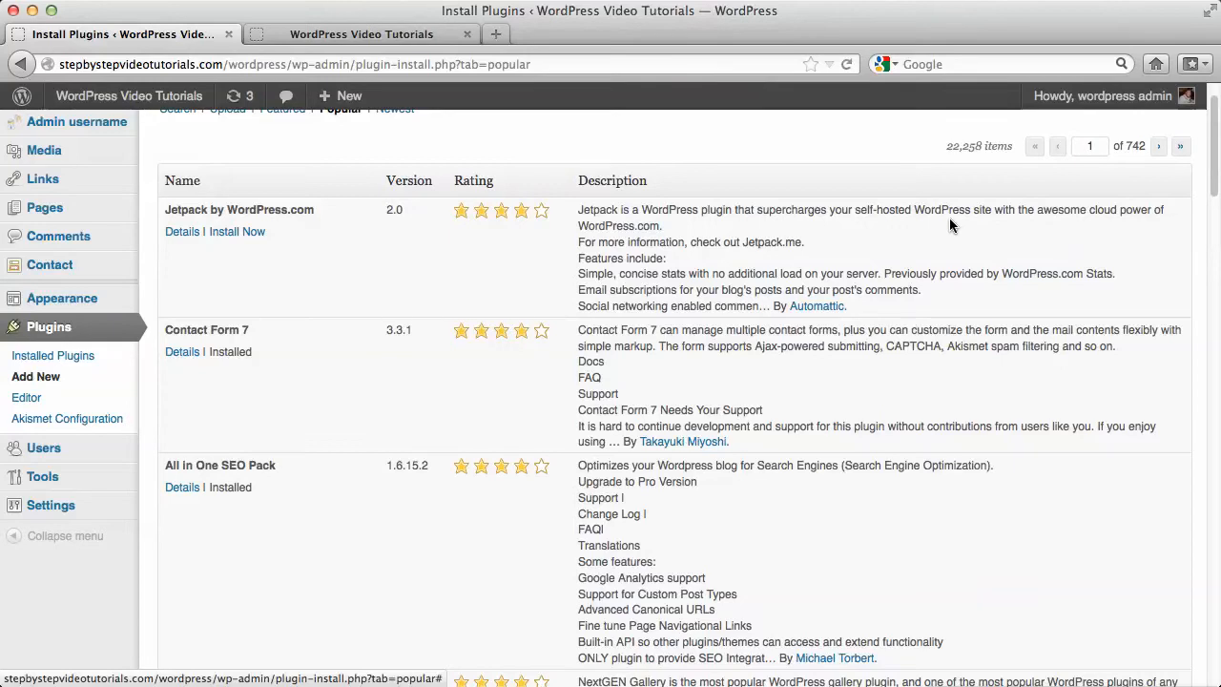
- Switch to the live site, open the post "This is the first post" from the recent articles and view its page
{"action": "left_click", "coordinate": [442, 33]}
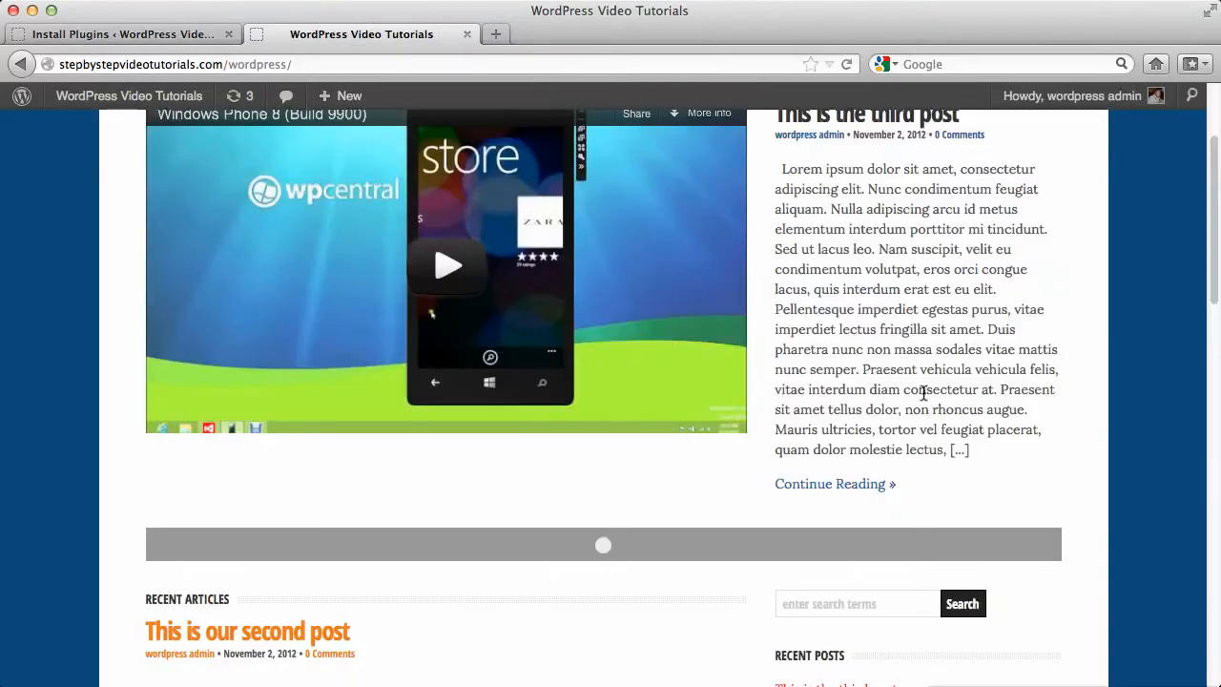
{"action": "scroll", "coordinate": [836, 351], "scroll_direction": "down", "scroll_amount": 2}
{"action": "scroll", "coordinate": [835, 349], "scroll_direction": "down", "scroll_amount": 10}
{"action": "scroll", "coordinate": [834, 350], "scroll_direction": "up", "scroll_amount": 5}
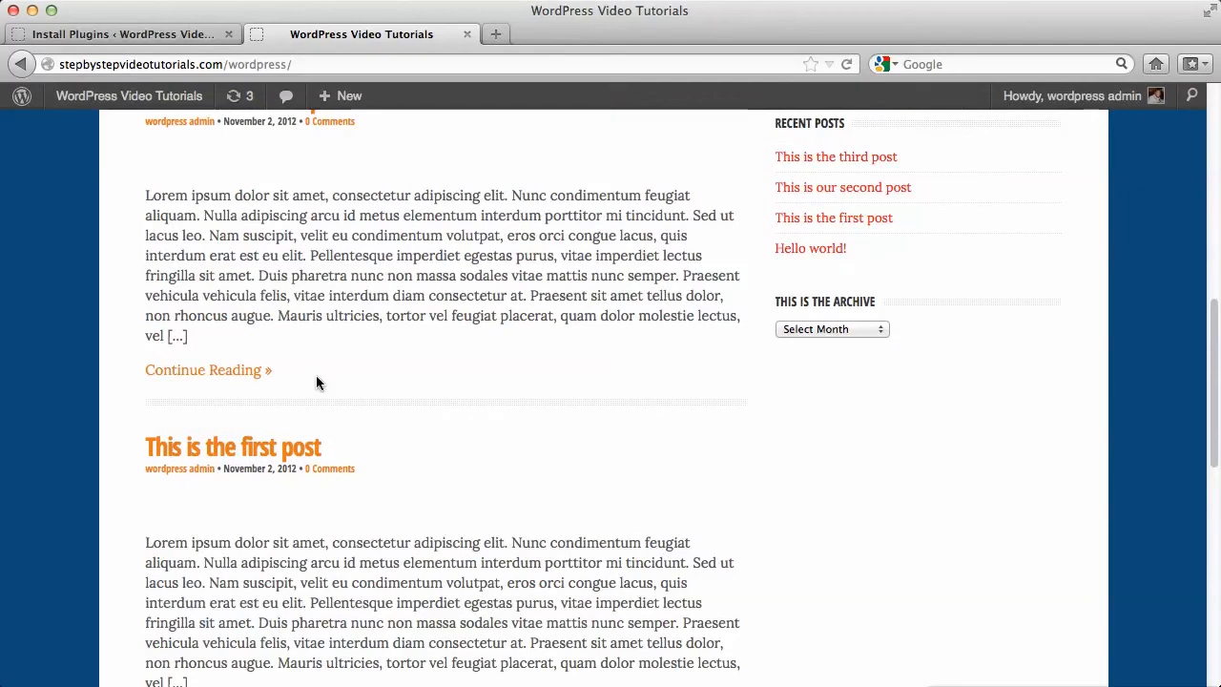
{"action": "left_click", "coordinate": [310, 448]}
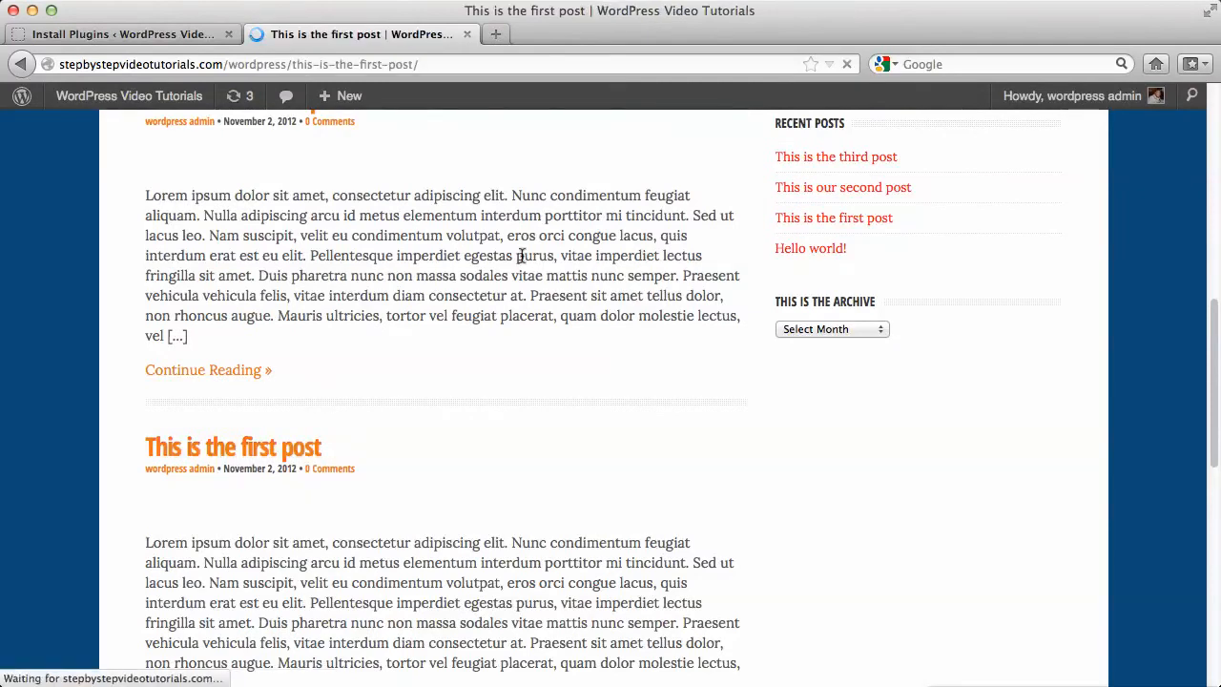
{"action": "scroll", "coordinate": [631, 284], "scroll_direction": "down", "scroll_amount": 3}
{"action": "scroll", "coordinate": [631, 279], "scroll_direction": "up", "scroll_amount": 1}
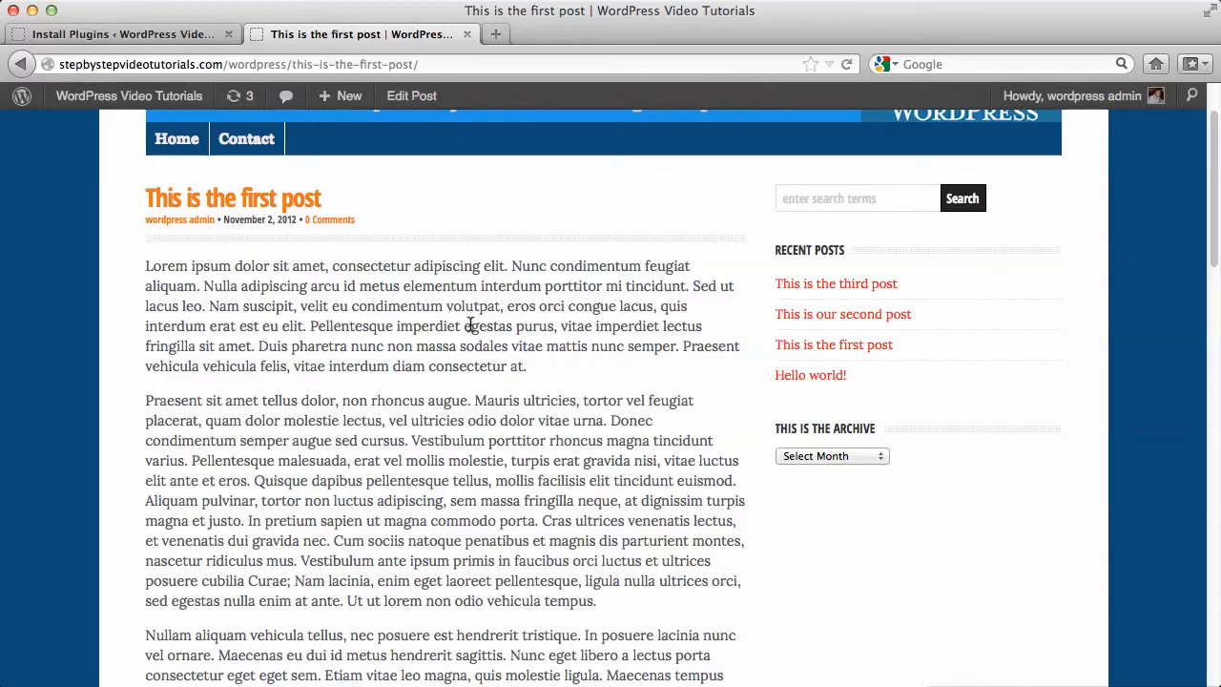
- Return to the popular plugins list, find WP Super Cache and review its details, closing them when done
{"action": "left_click", "coordinate": [140, 33]}
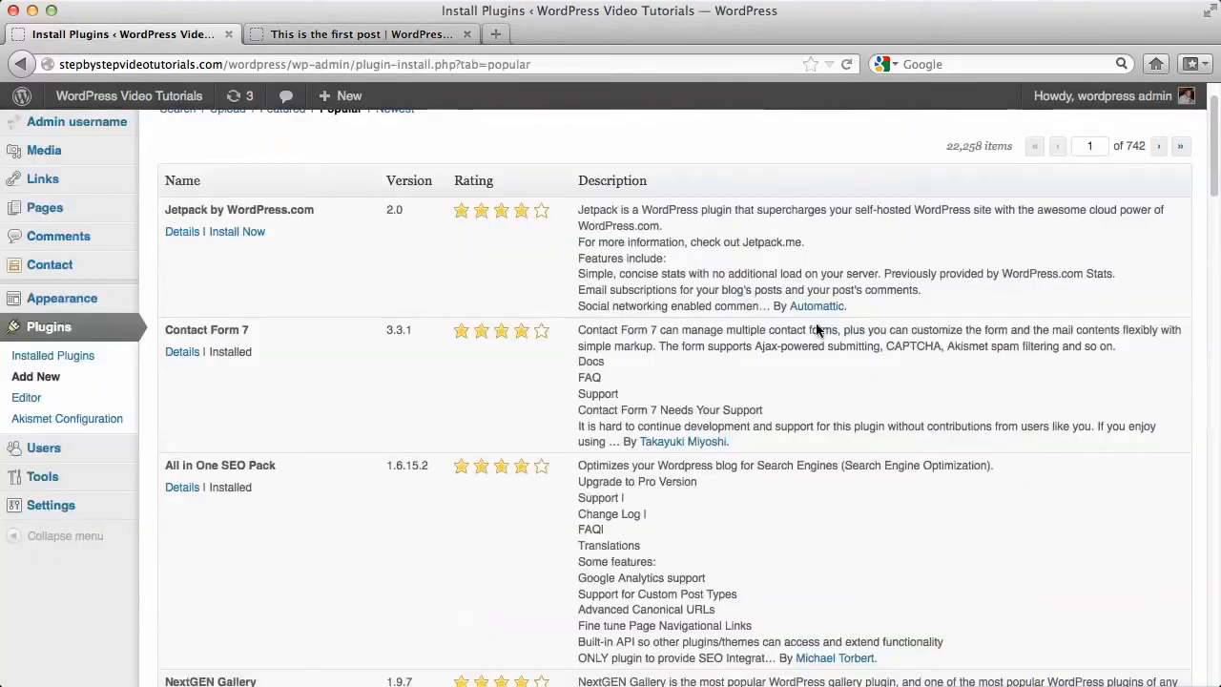
{"action": "scroll", "coordinate": [789, 377], "scroll_direction": "down", "scroll_amount": 10}
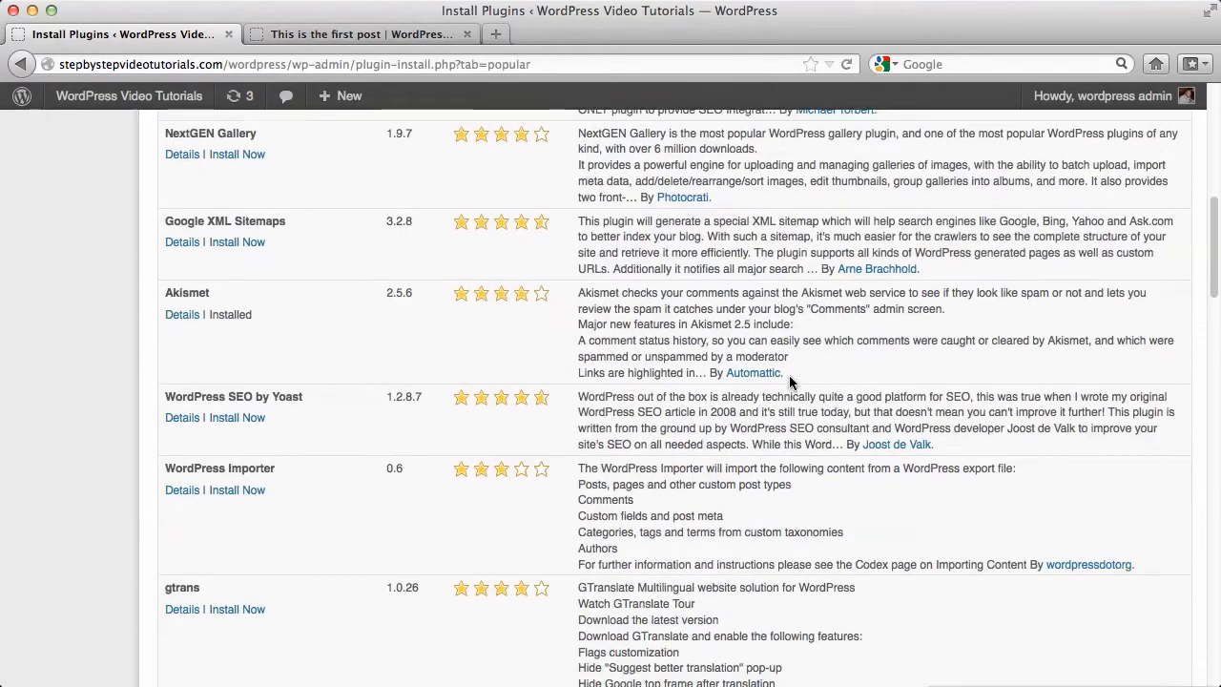
{"action": "scroll", "coordinate": [789, 380], "scroll_direction": "down", "scroll_amount": 10}
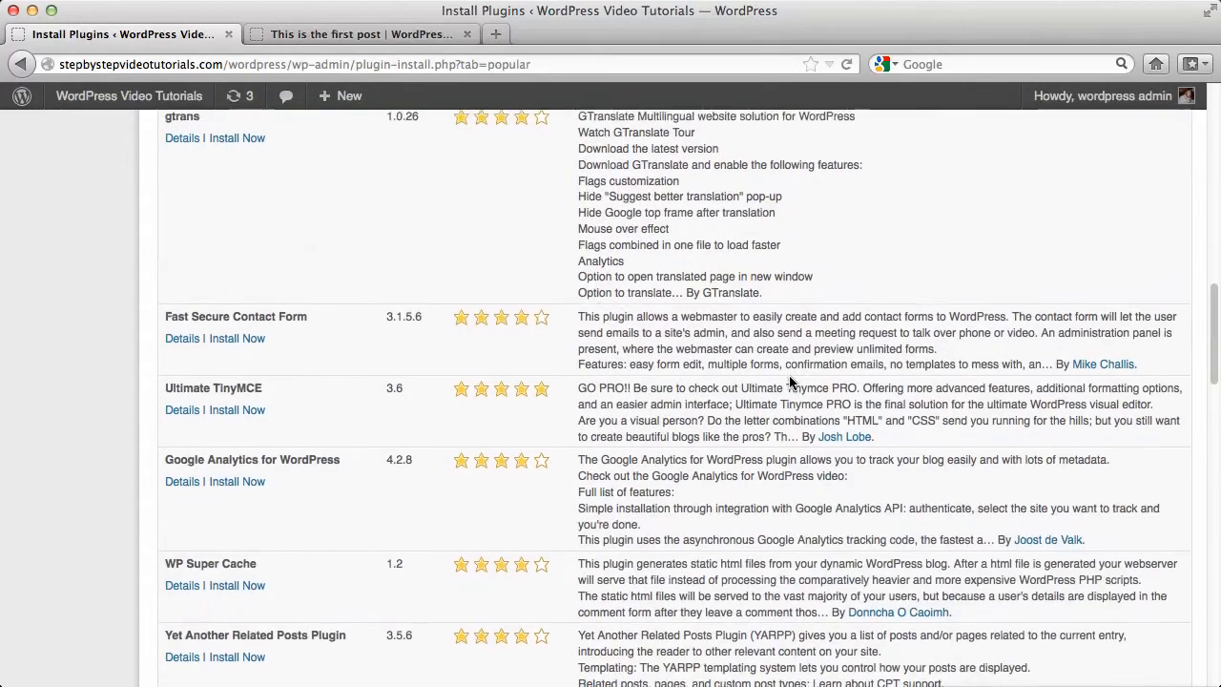
{"action": "scroll", "coordinate": [789, 378], "scroll_direction": "down", "scroll_amount": 2}
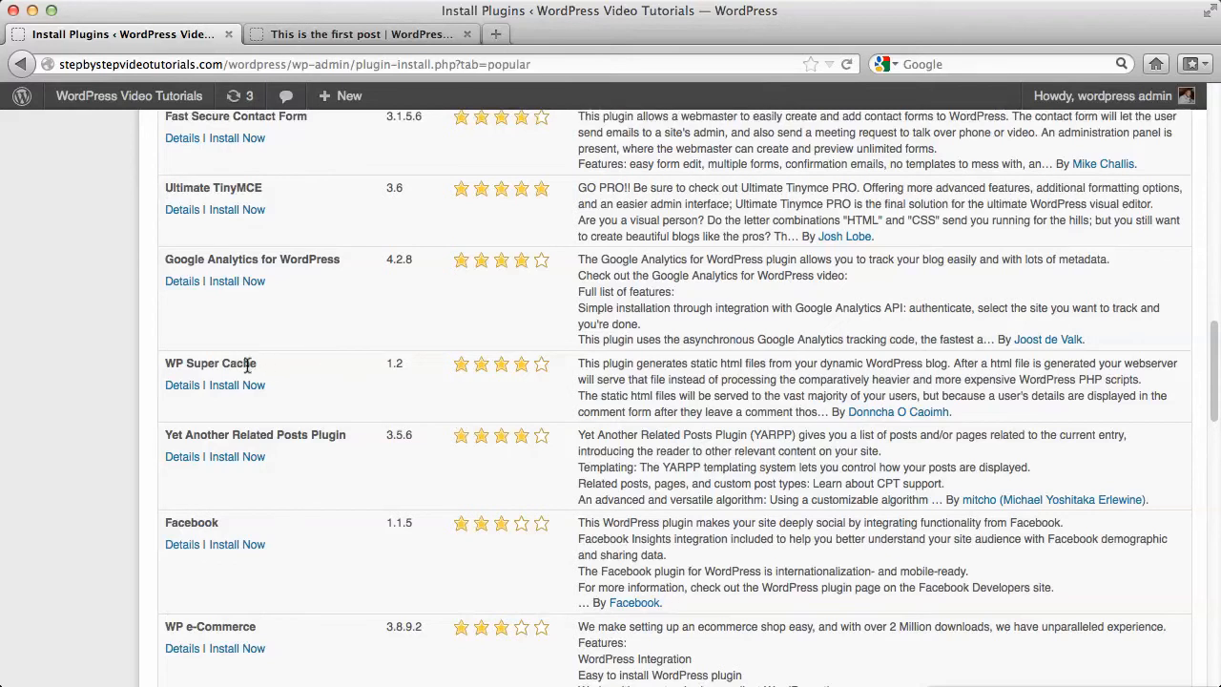
{"action": "left_click", "coordinate": [187, 389]}
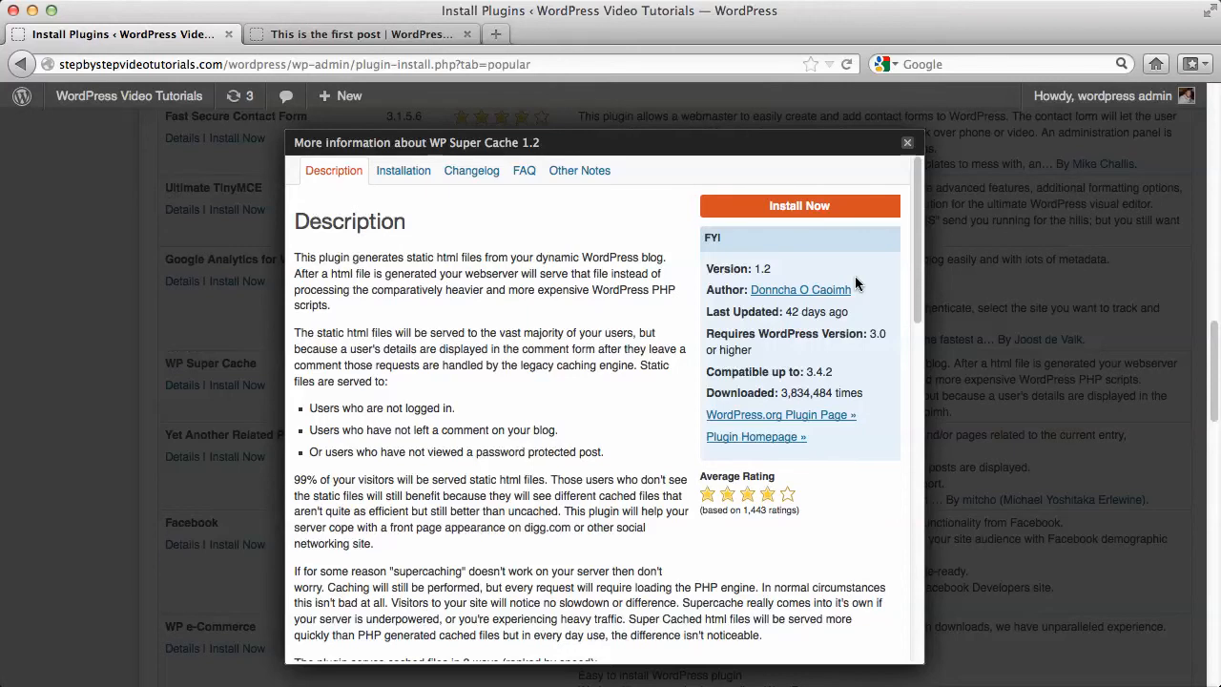
{"action": "left_click", "coordinate": [907, 145]}
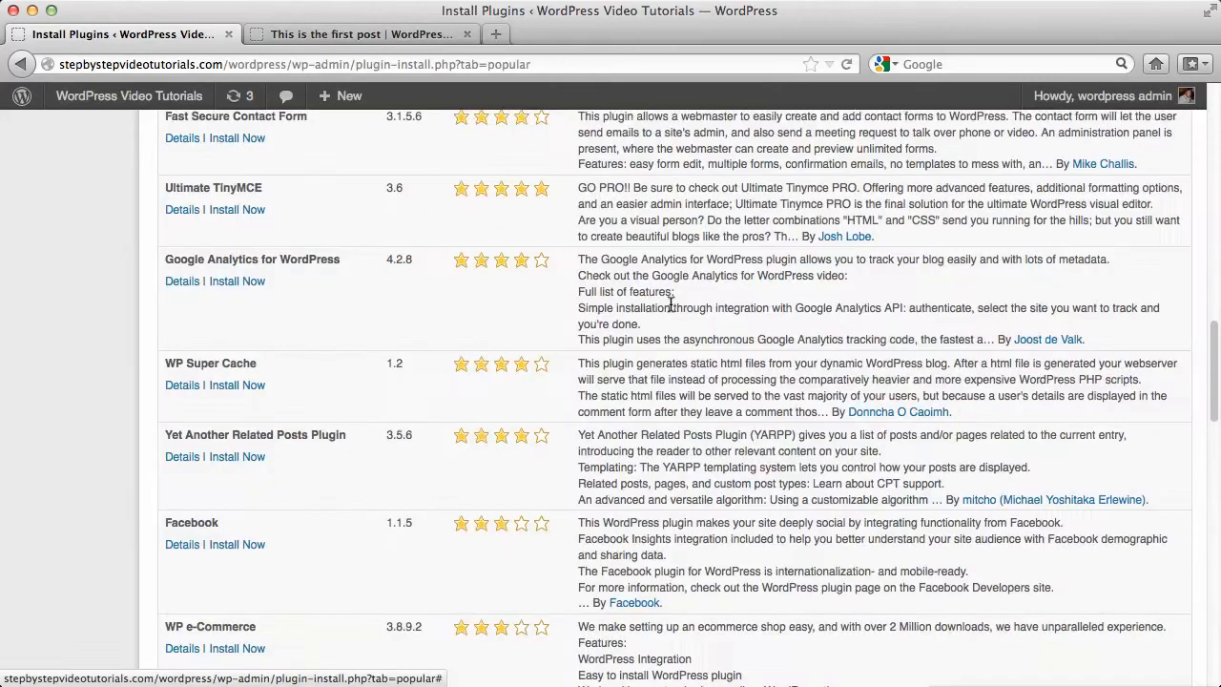
- Search the plugin directory for "wp total cache"
{"action": "scroll", "coordinate": [666, 381], "scroll_direction": "up", "scroll_amount": 10}
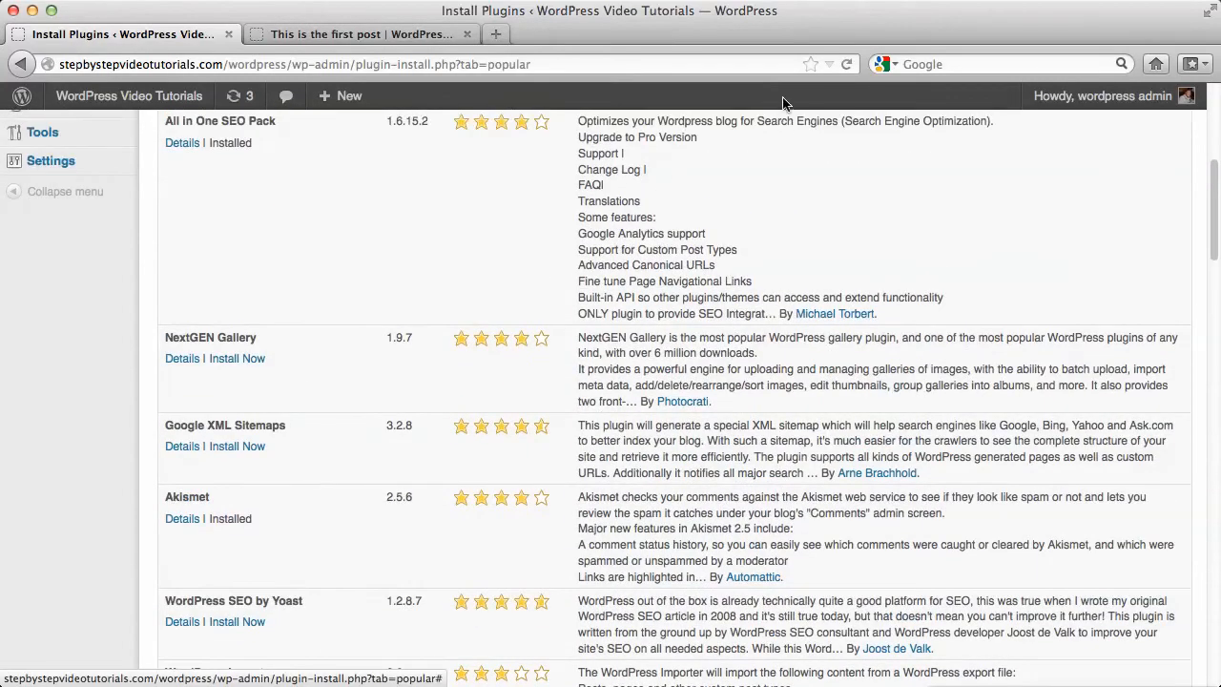
{"action": "scroll", "coordinate": [782, 102], "scroll_direction": "up", "scroll_amount": 5}
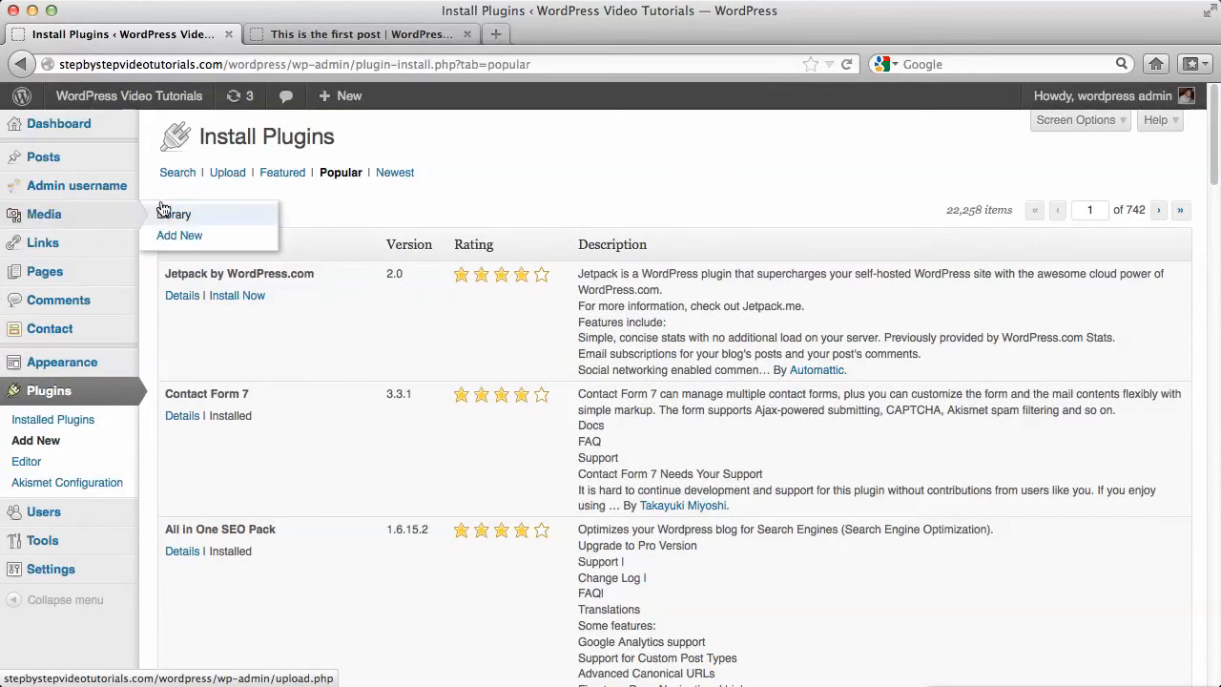
{"action": "left_click", "coordinate": [178, 173]}
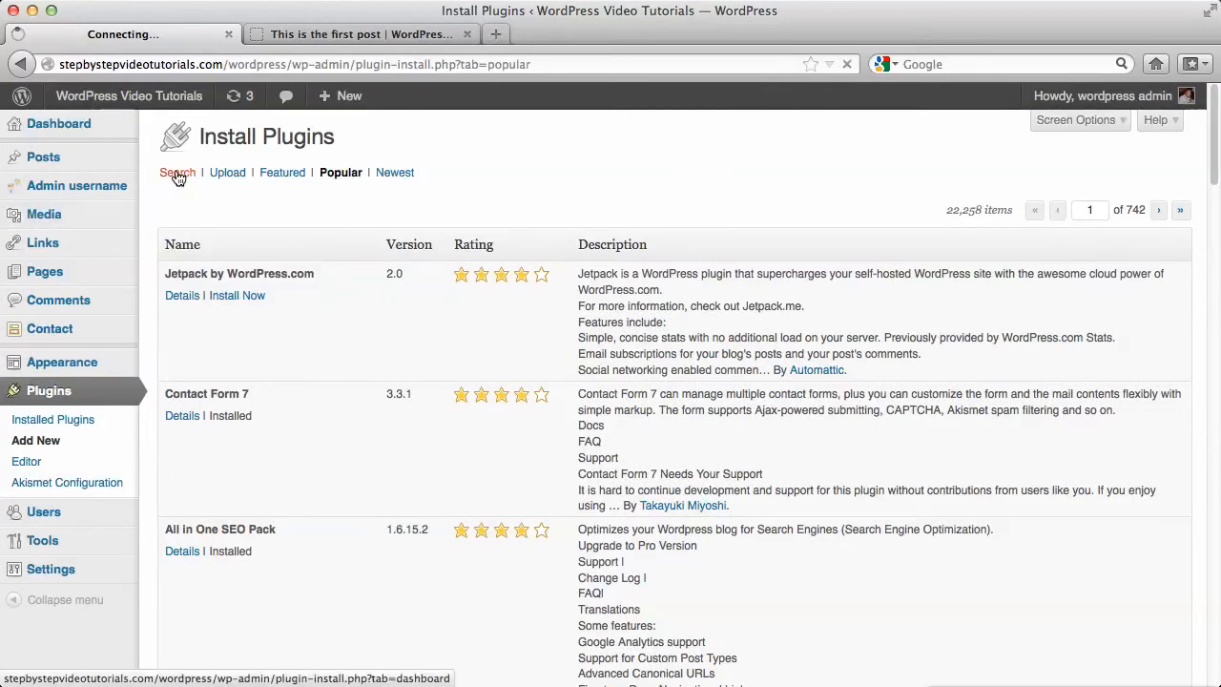
{"action": "left_click", "coordinate": [246, 283]}
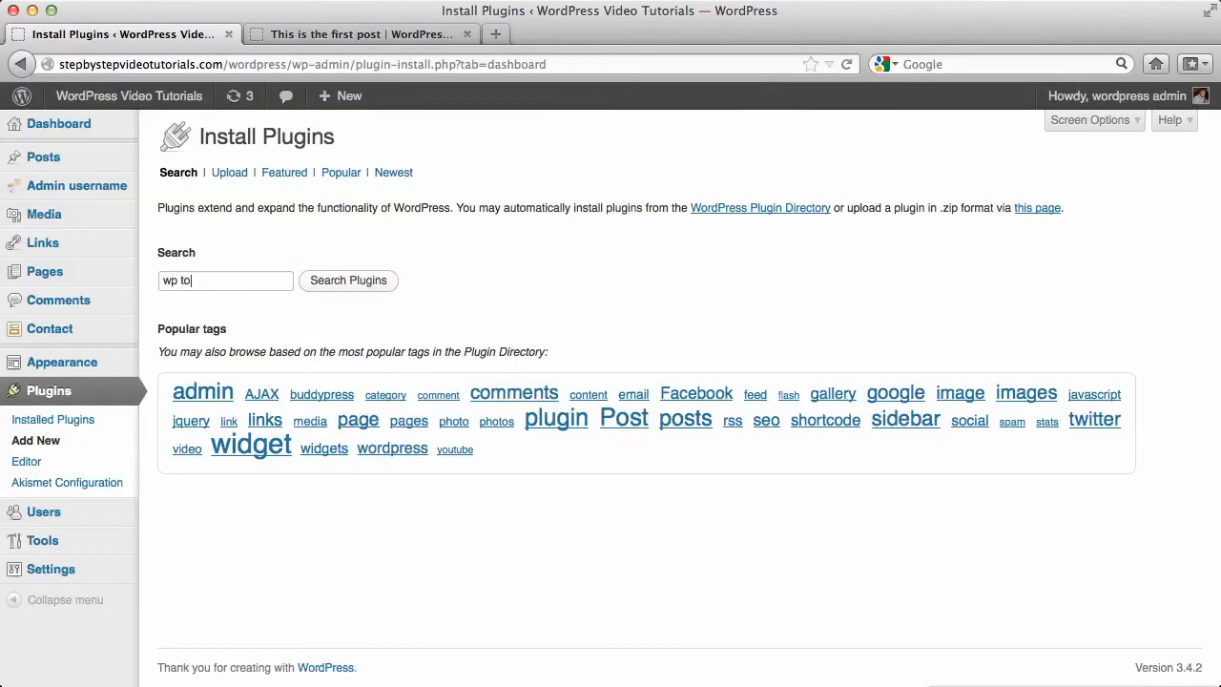
{"action": "type", "text": "wp total cache"}
{"action": "key", "text": "Return"}
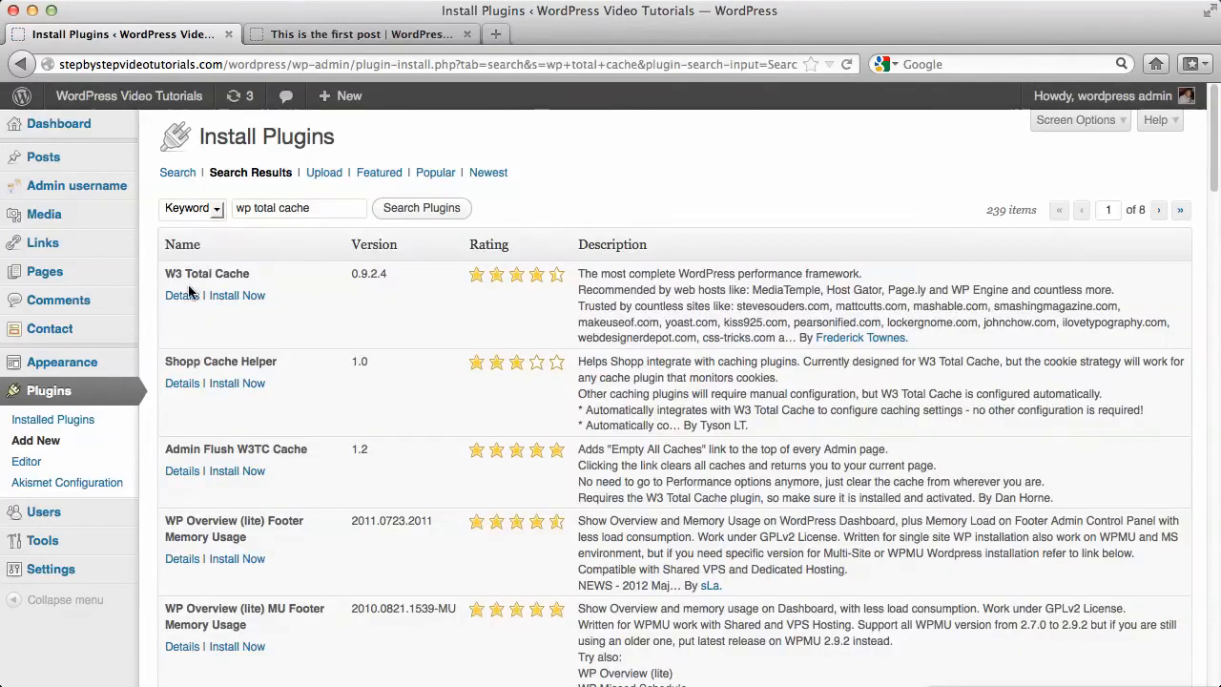
- Review the W3 Total Cache details, including its last update date, compatibility and rating, and close them
{"action": "left_click", "coordinate": [186, 297]}
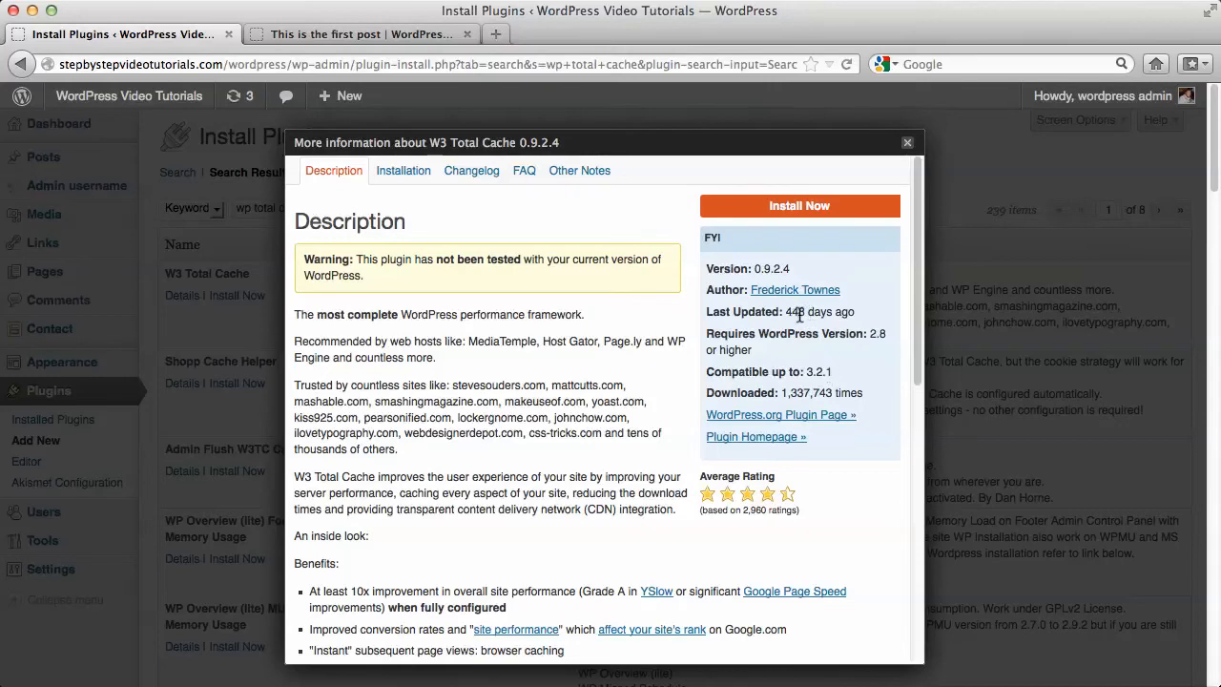
{"action": "mouse_move", "coordinate": [799, 317]}
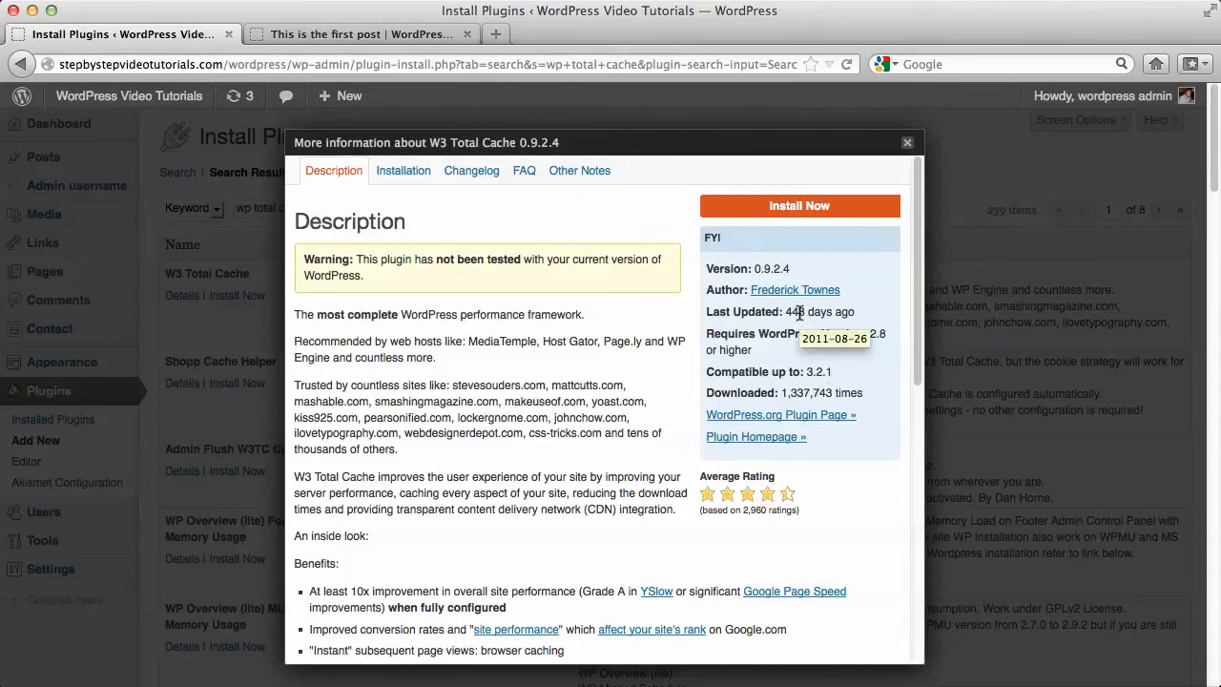
{"action": "scroll", "coordinate": [830, 391], "scroll_direction": "down", "scroll_amount": 3}
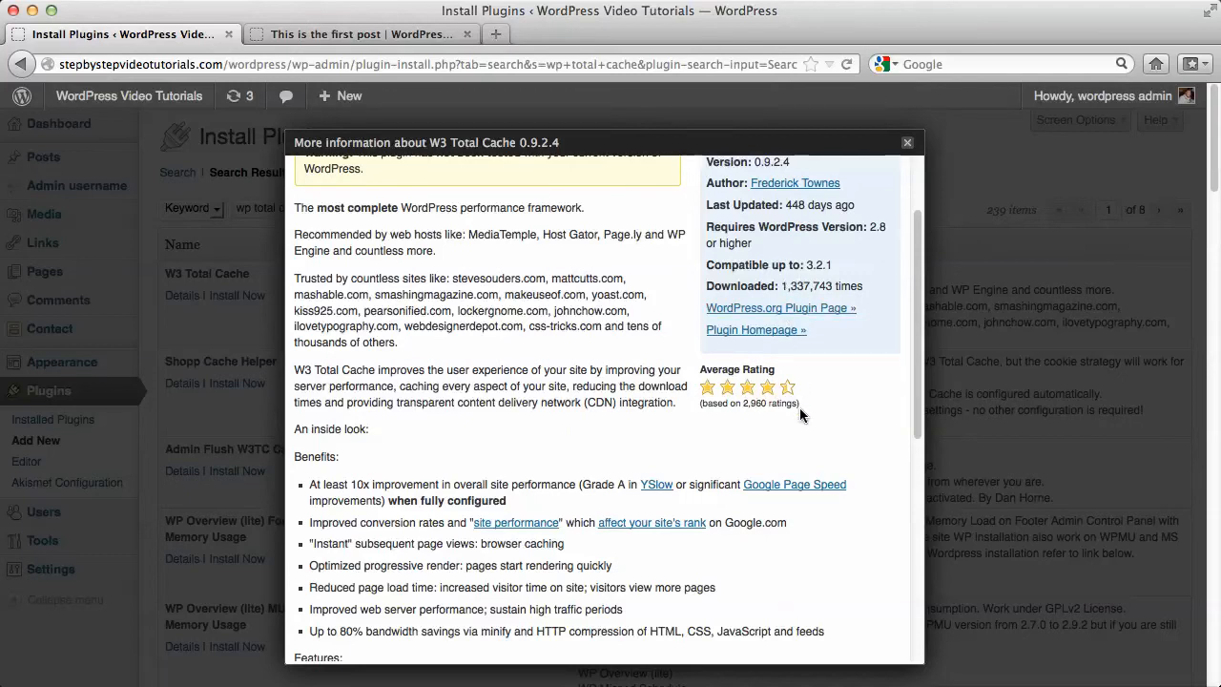
{"action": "scroll", "coordinate": [797, 415], "scroll_direction": "up", "scroll_amount": 3}
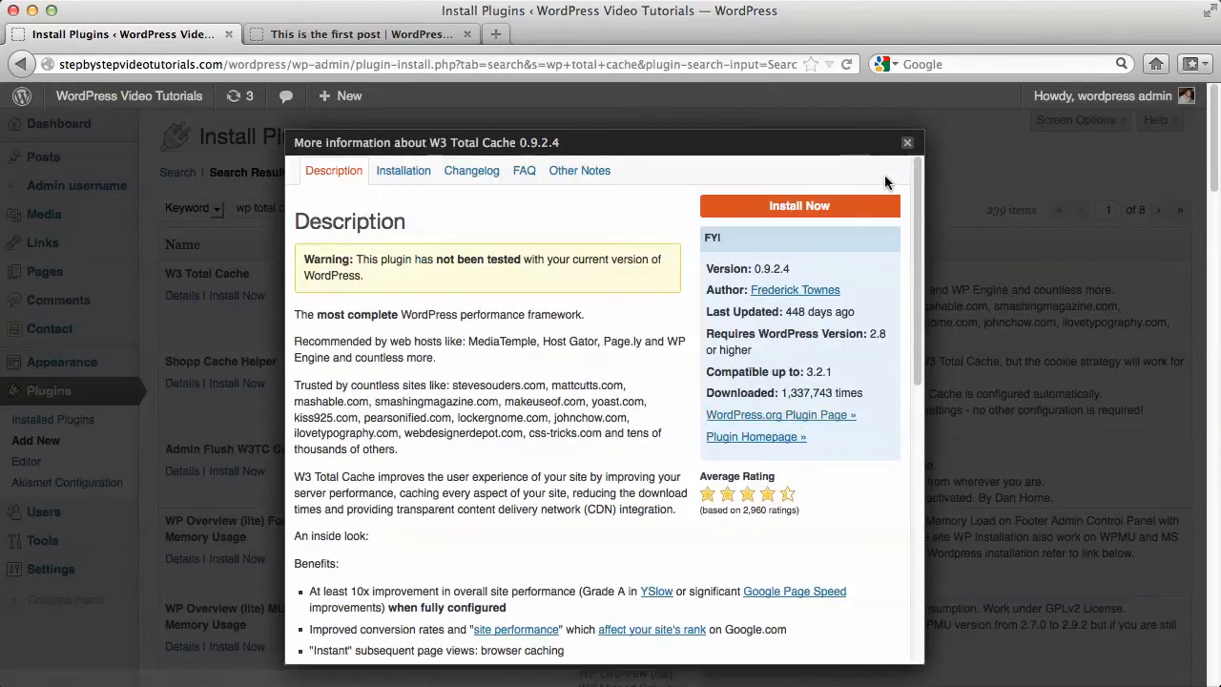
{"action": "left_click", "coordinate": [909, 144]}
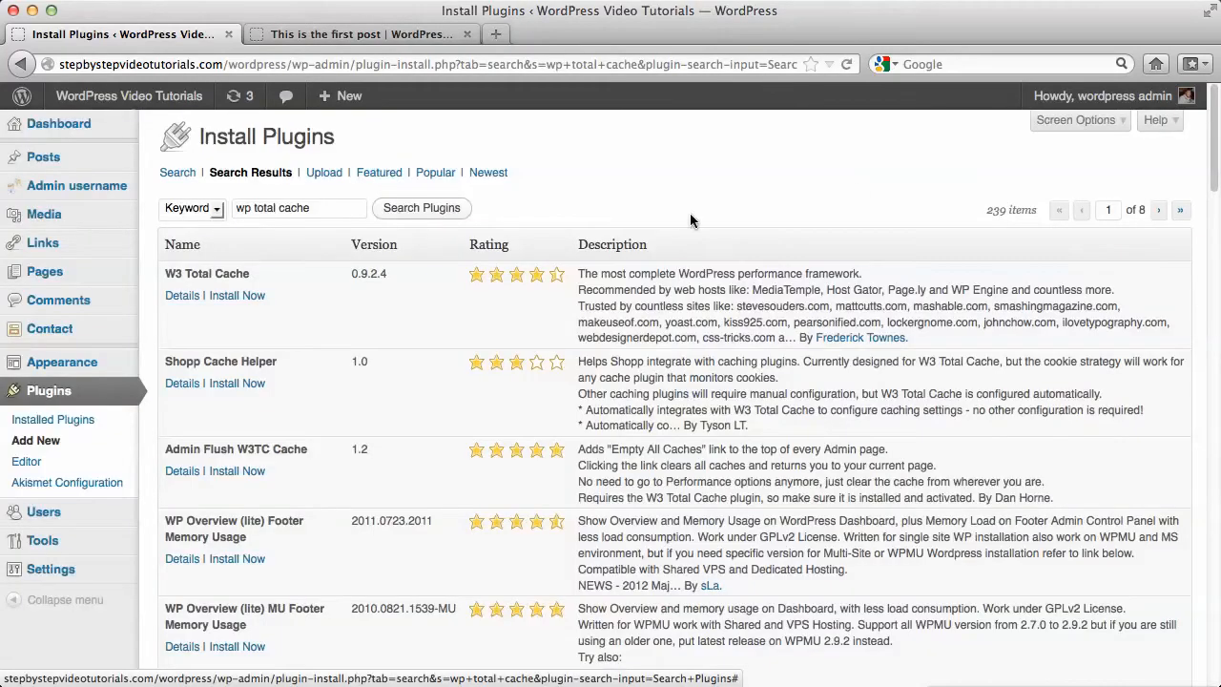
- Change the plugin search keyword to "wp super cache" and run the search
{"action": "left_click", "coordinate": [278, 208]}
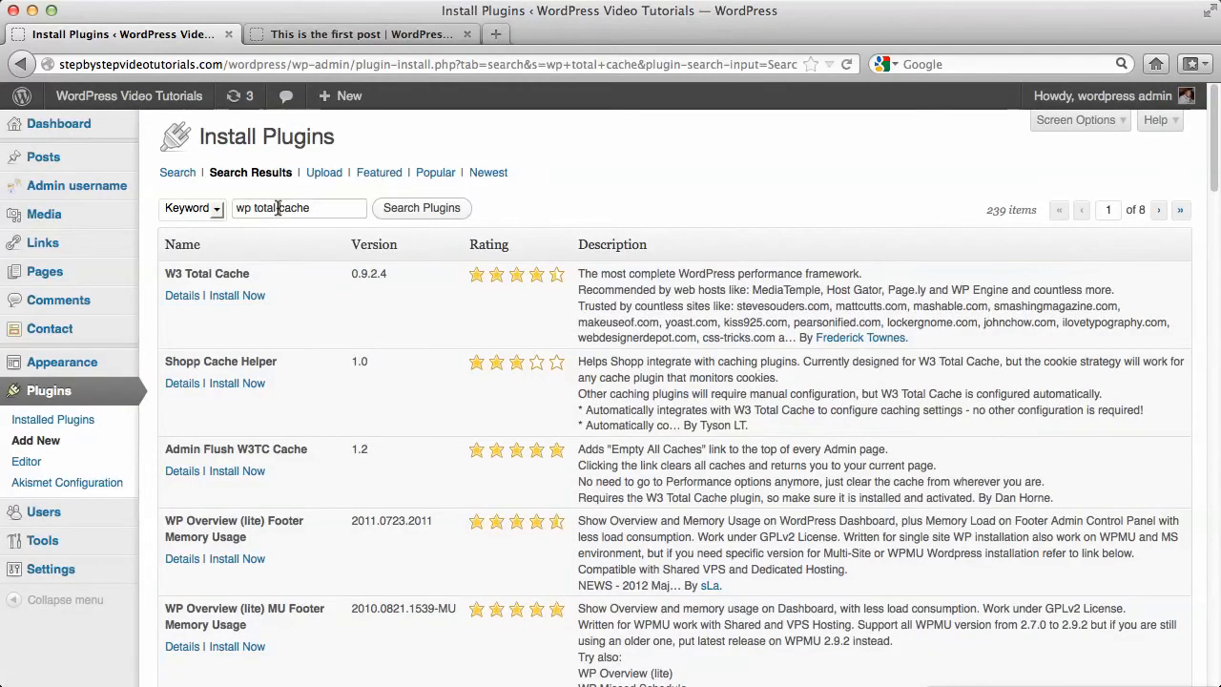
{"action": "key", "text": "BackSpace"}
{"action": "key", "text": "BackSpace"}
{"action": "key", "text": "BackSpace"}
{"action": "key", "text": "BackSpace"}
{"action": "key", "text": "BackSpace"}
{"action": "type", "text": "super"}
{"action": "key", "text": "Return"}
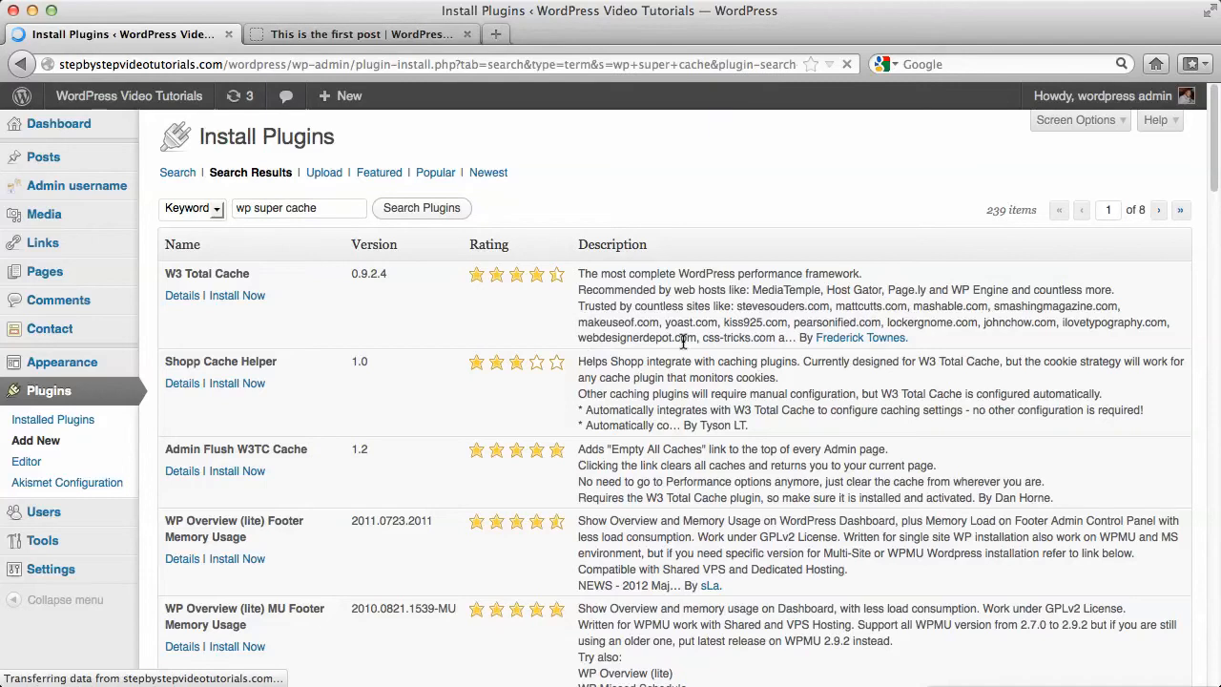
- Install WP Super Cache 1.2 from its plugin details and activate it
{"action": "scroll", "coordinate": [668, 334], "scroll_direction": "down", "scroll_amount": 1}
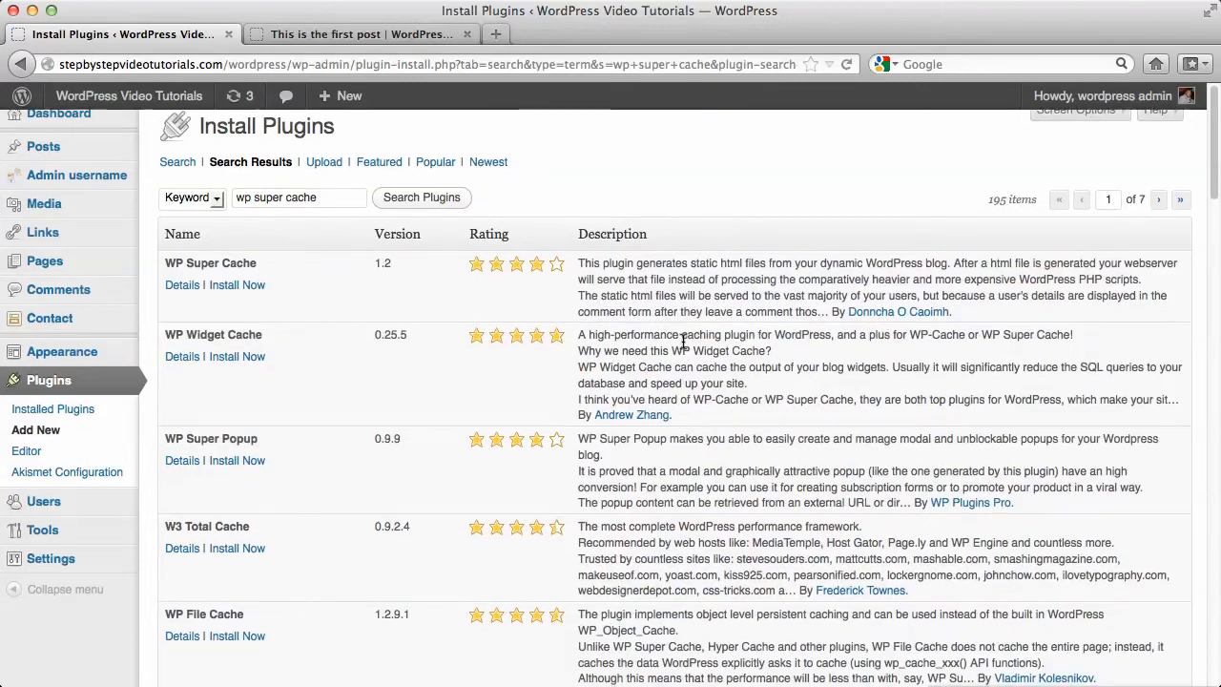
{"action": "left_click", "coordinate": [181, 287]}
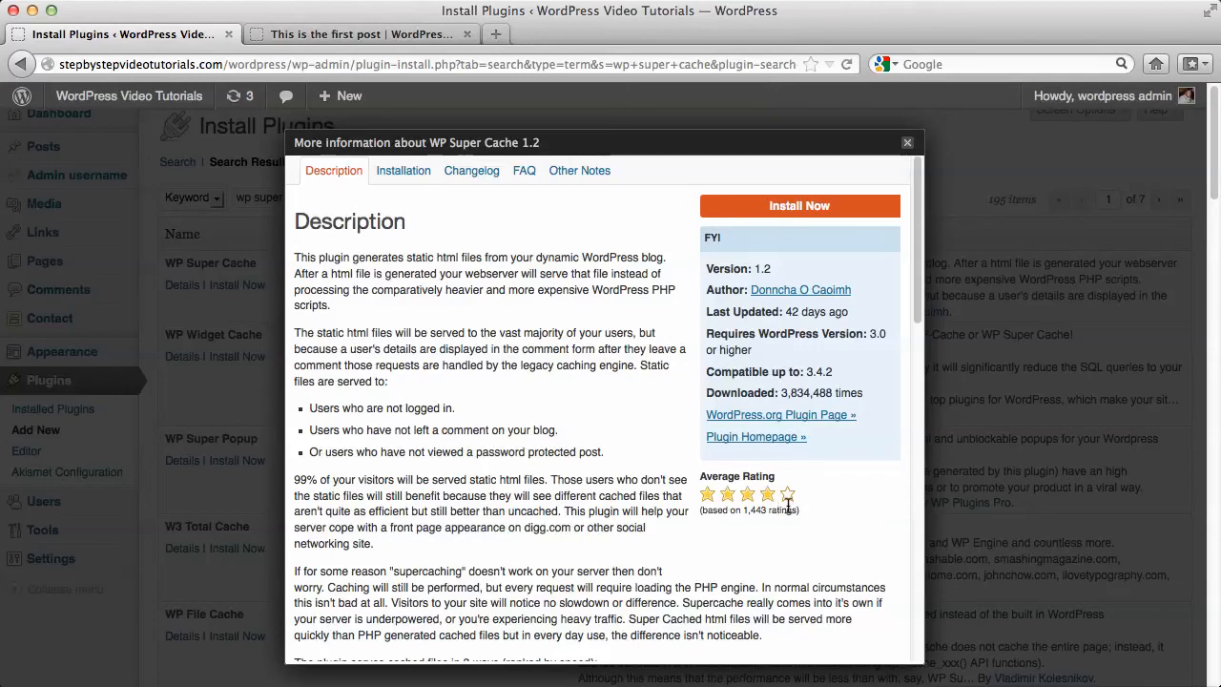
{"action": "left_click", "coordinate": [744, 205]}
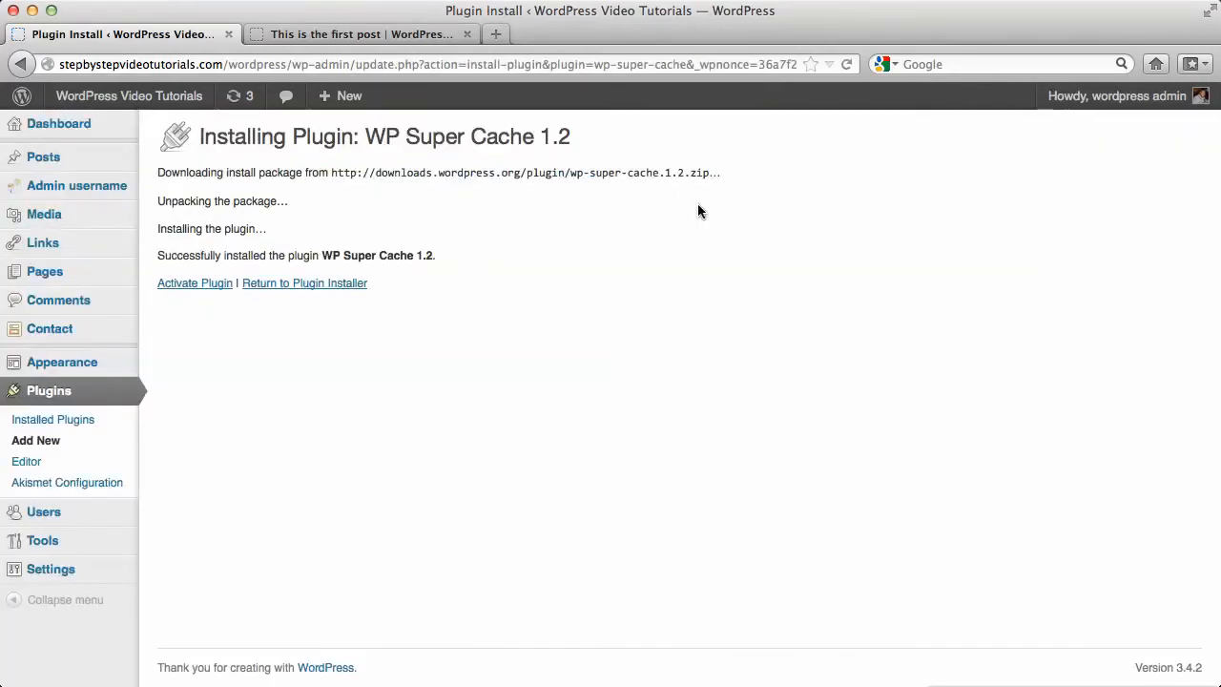
{"action": "left_click", "coordinate": [187, 288]}
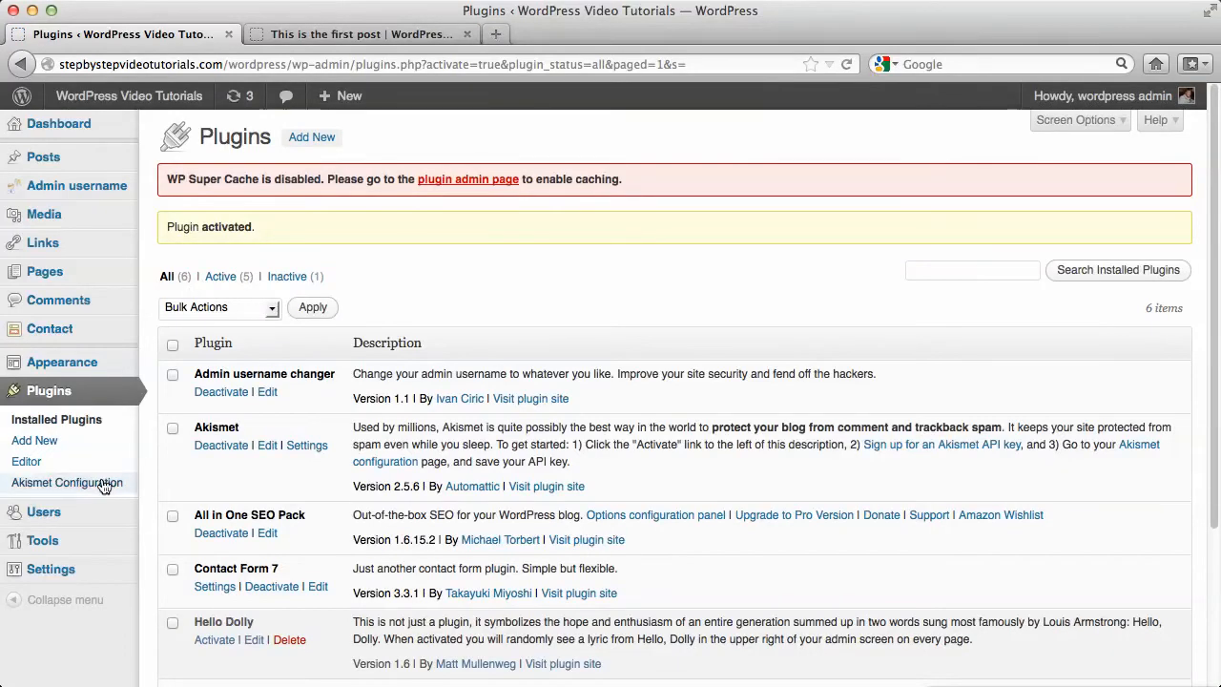
{"action": "mouse_move", "coordinate": [67, 563]}
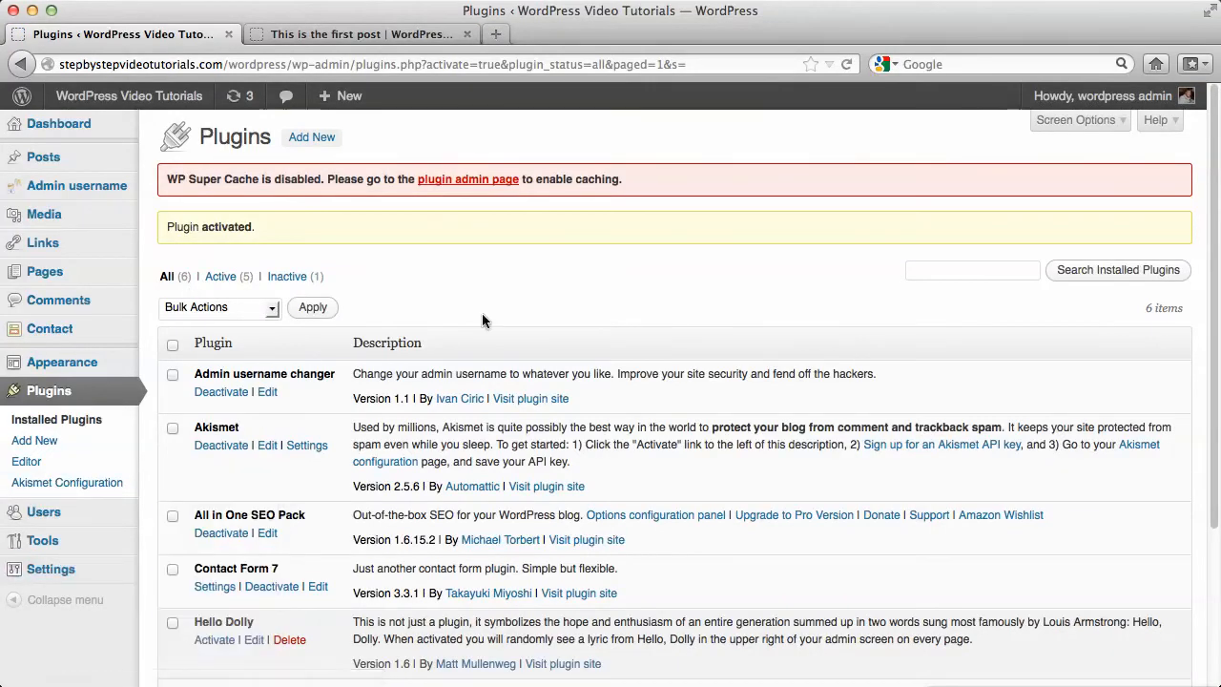
- Open the WP Super Cache settings page from its entry in the installed plugins list
{"action": "scroll", "coordinate": [482, 322], "scroll_direction": "down", "scroll_amount": 1}
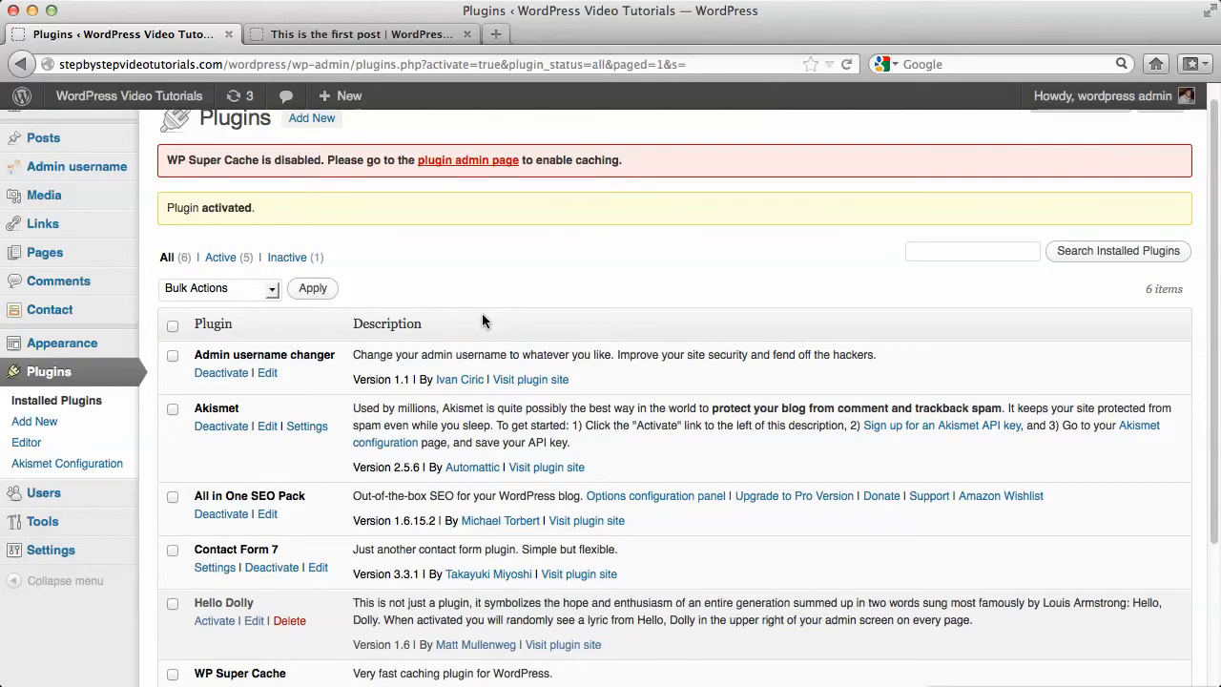
{"action": "scroll", "coordinate": [482, 321], "scroll_direction": "down", "scroll_amount": 1}
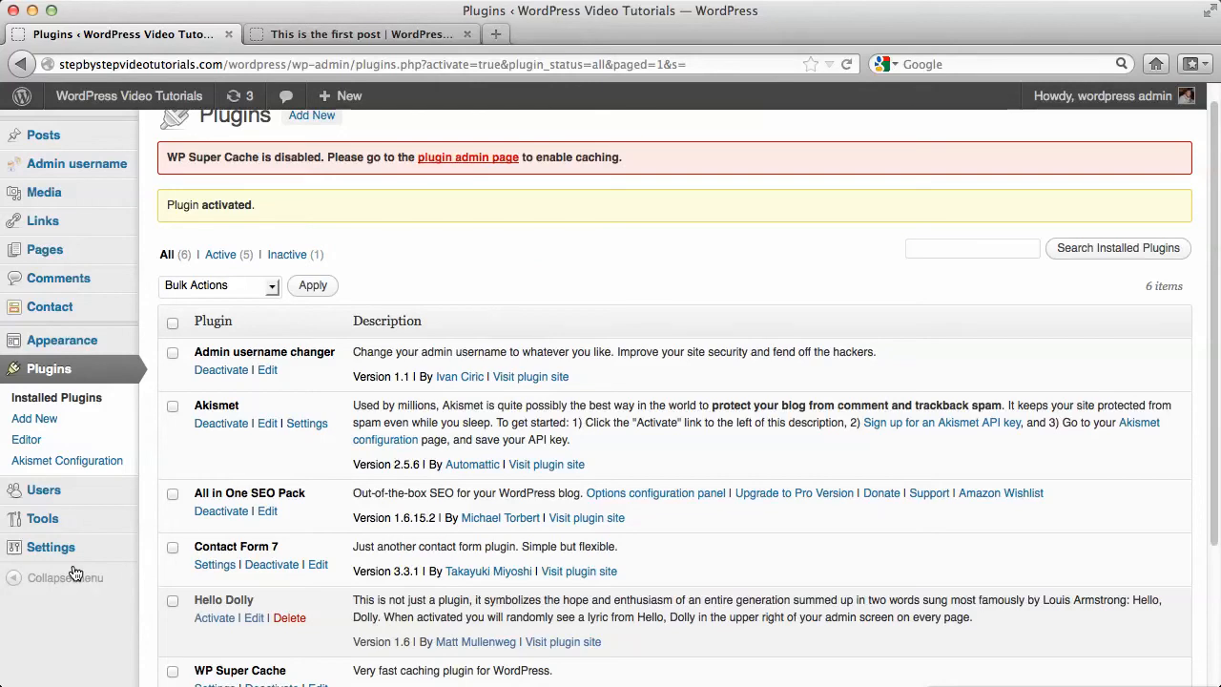
{"action": "scroll", "coordinate": [63, 557], "scroll_direction": "down", "scroll_amount": 2}
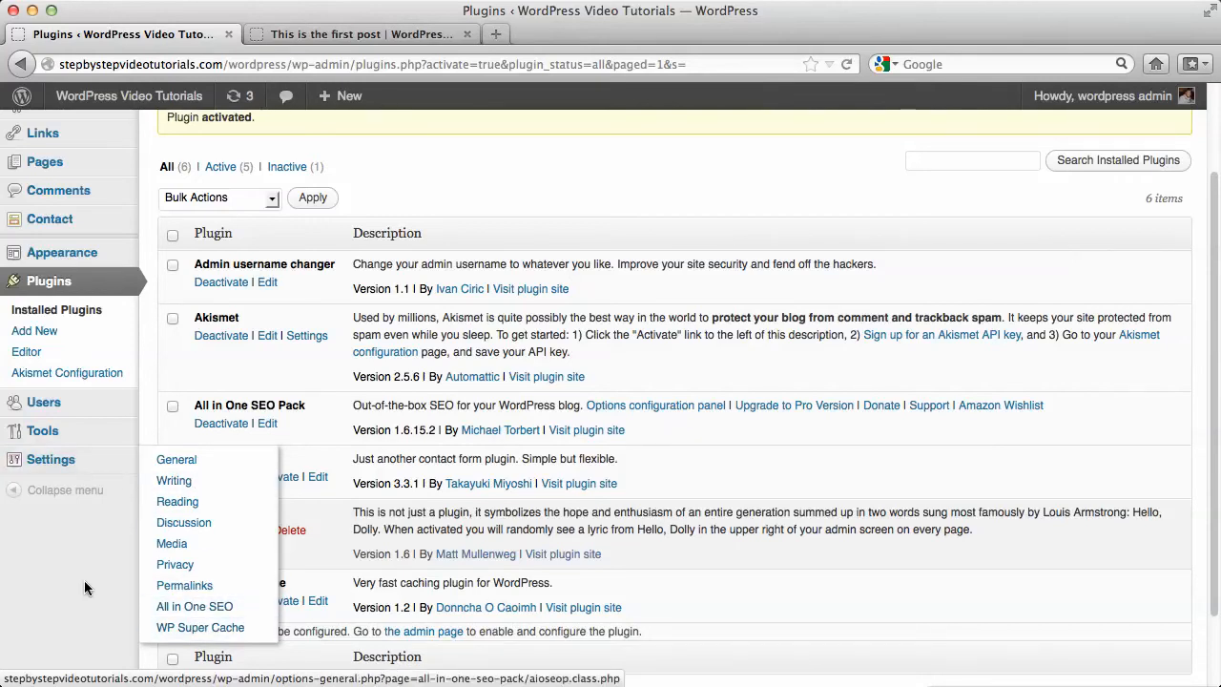
{"action": "scroll", "coordinate": [84, 580], "scroll_direction": "up", "scroll_amount": 2}
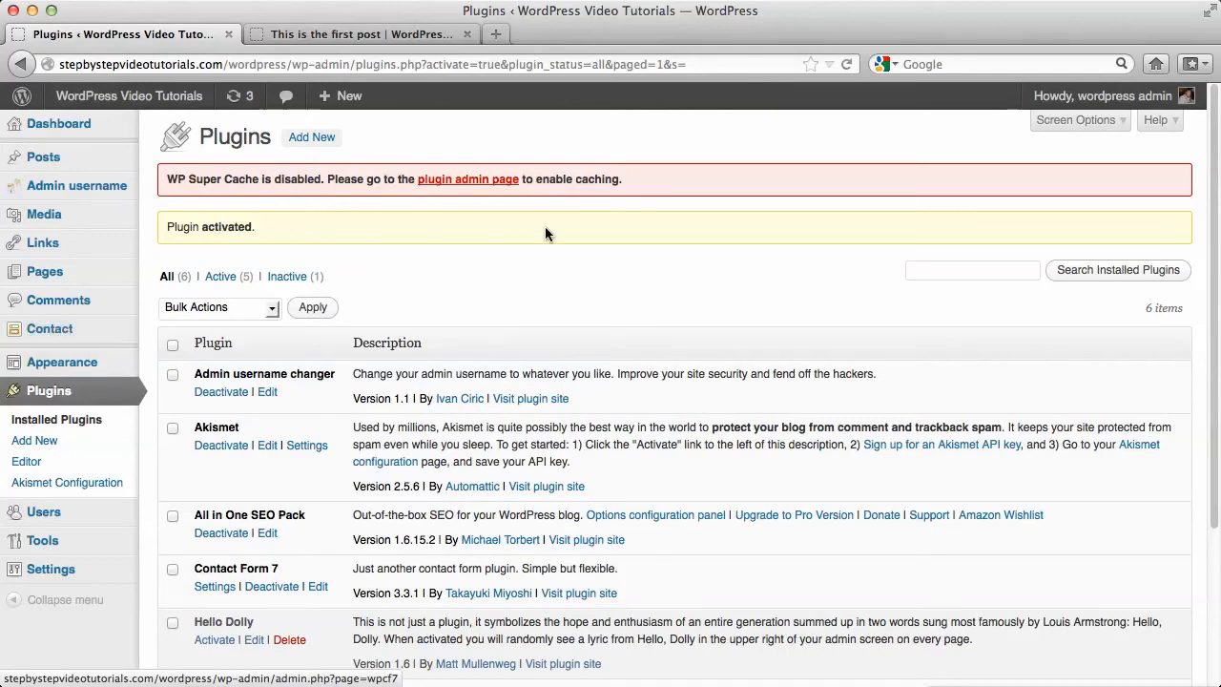
{"action": "scroll", "coordinate": [583, 246], "scroll_direction": "down", "scroll_amount": 3}
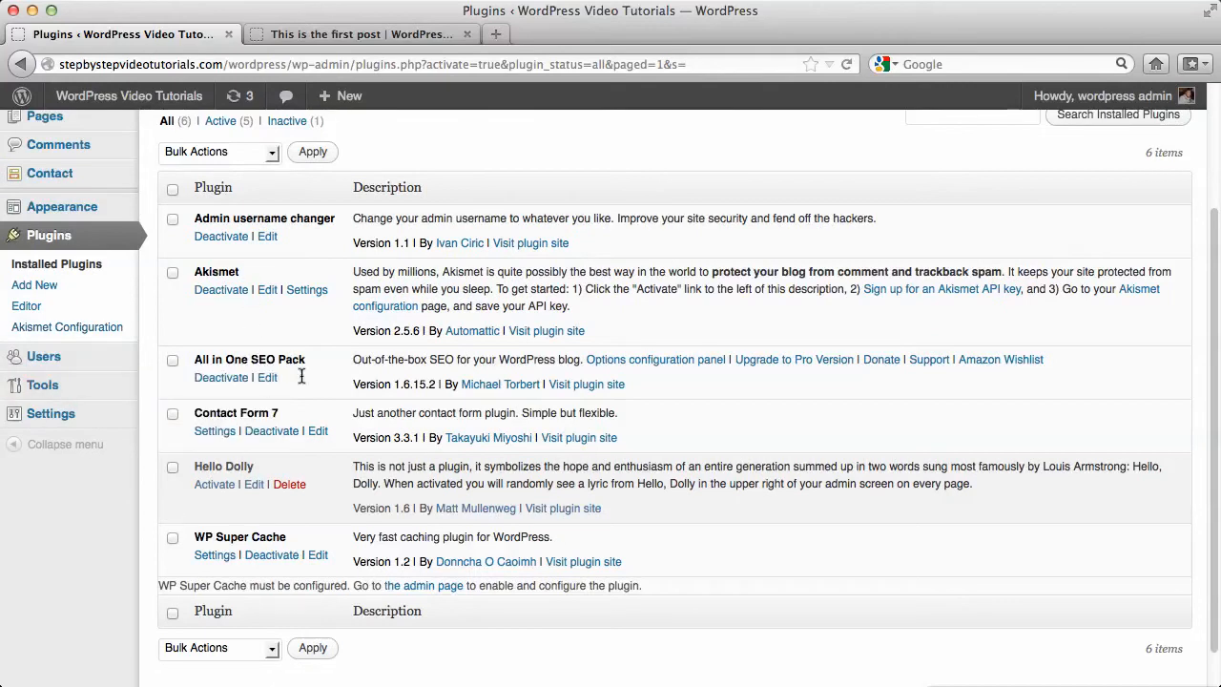
{"action": "left_click", "coordinate": [214, 555]}
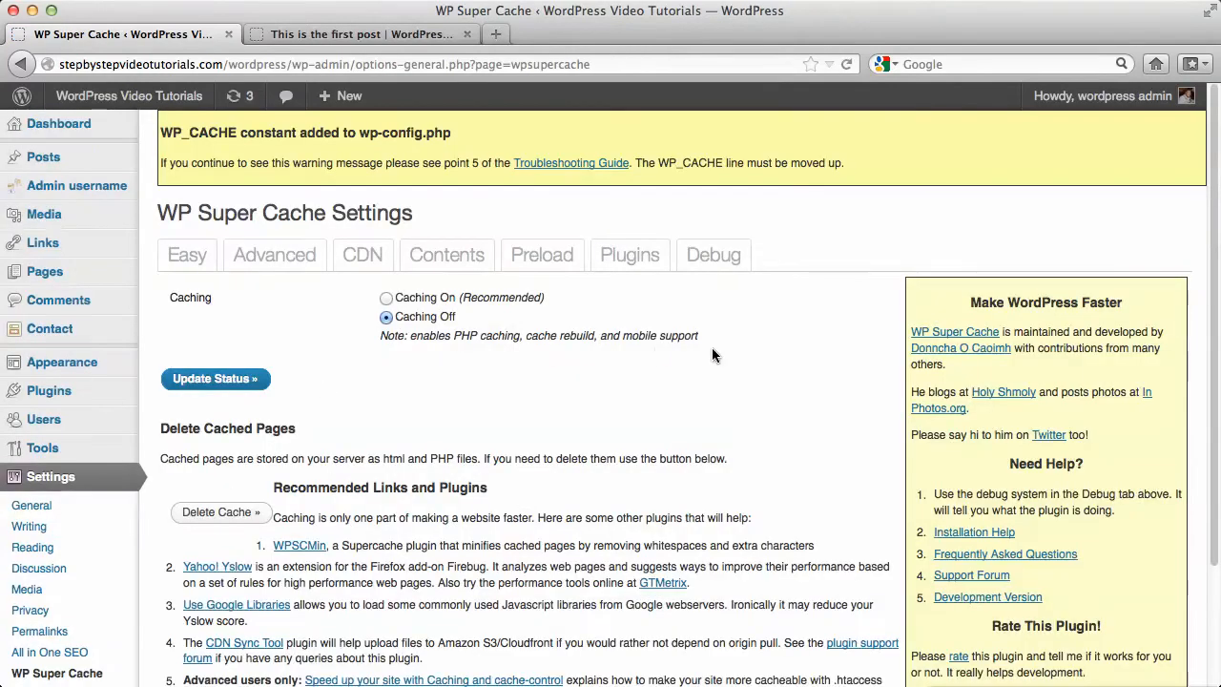
- Review the basic WP Super Cache settings, including the caching switch, cached page deletion and recommended plugins
{"action": "scroll", "coordinate": [762, 357], "scroll_direction": "down", "scroll_amount": 2}
{"action": "scroll", "coordinate": [762, 356], "scroll_direction": "up", "scroll_amount": 2}
{"action": "scroll", "coordinate": [727, 326], "scroll_direction": "down", "scroll_amount": 3}
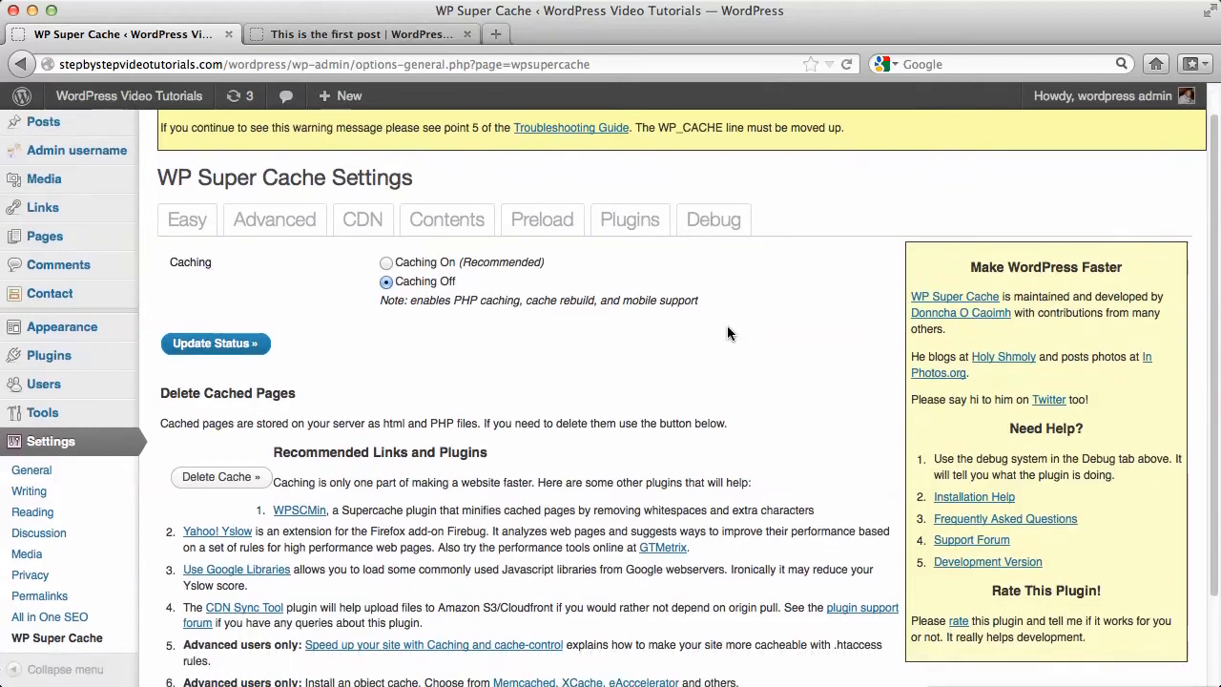
{"action": "scroll", "coordinate": [727, 326], "scroll_direction": "down", "scroll_amount": 2}
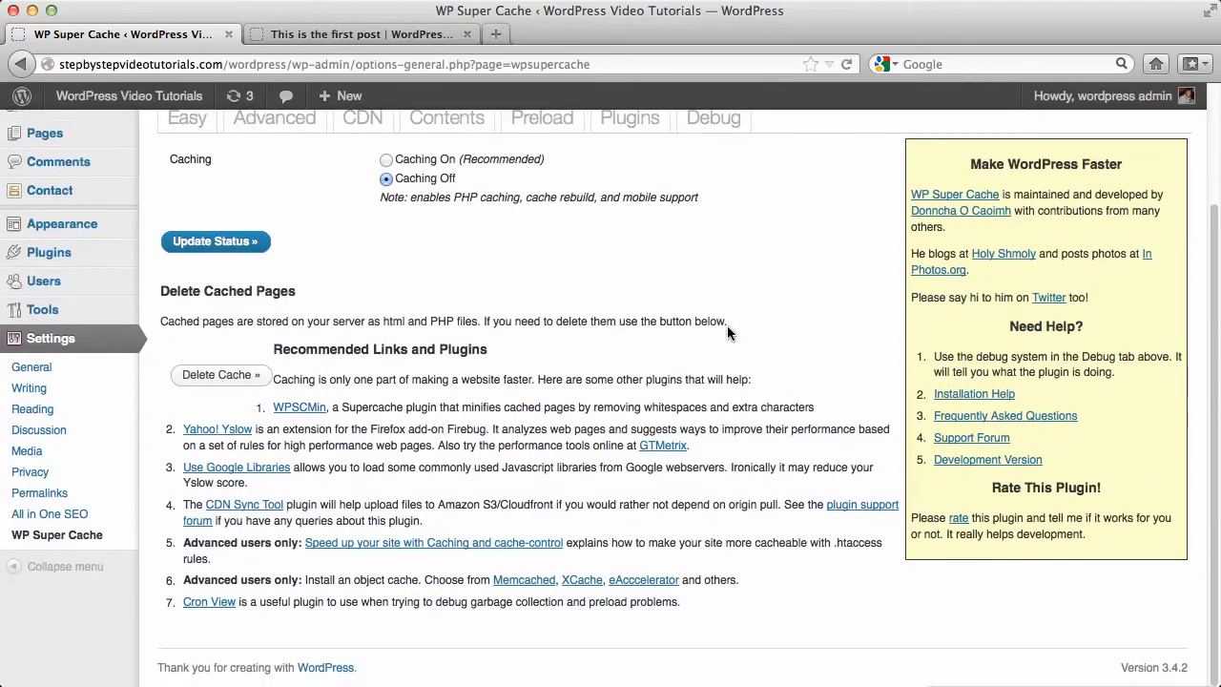
{"action": "scroll", "coordinate": [727, 325], "scroll_direction": "up", "scroll_amount": 5}
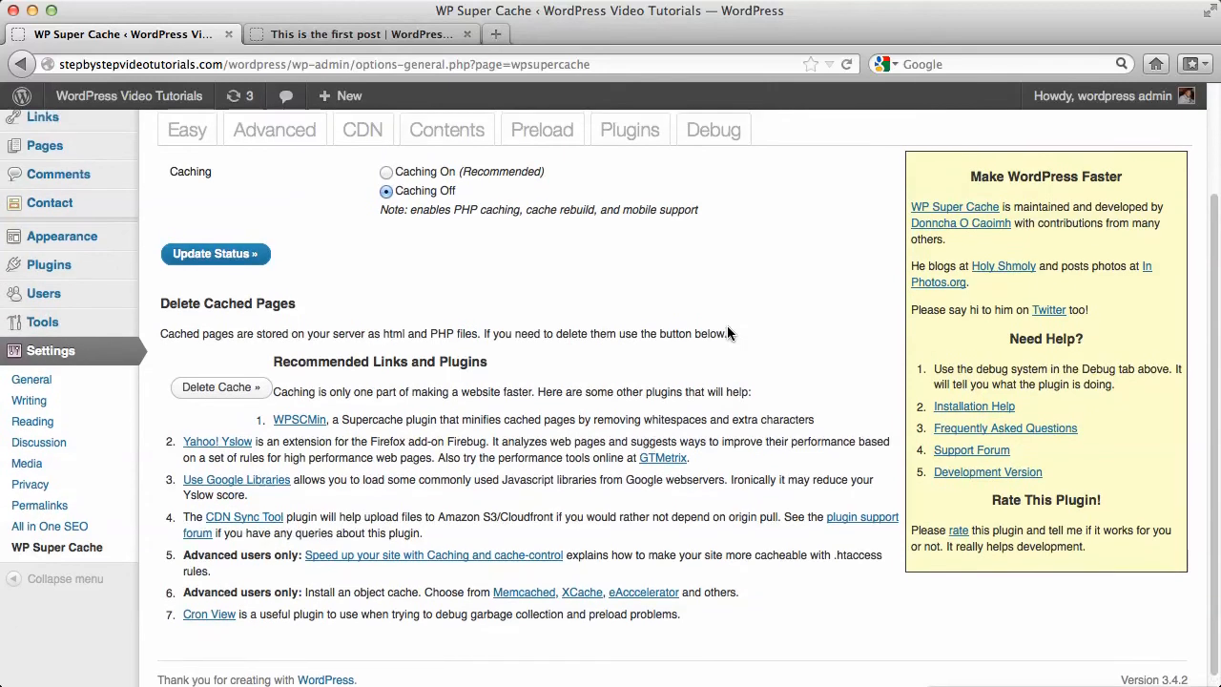
{"action": "scroll", "coordinate": [727, 326], "scroll_direction": "down", "scroll_amount": 3}
{"action": "scroll", "coordinate": [727, 326], "scroll_direction": "up", "scroll_amount": 3}
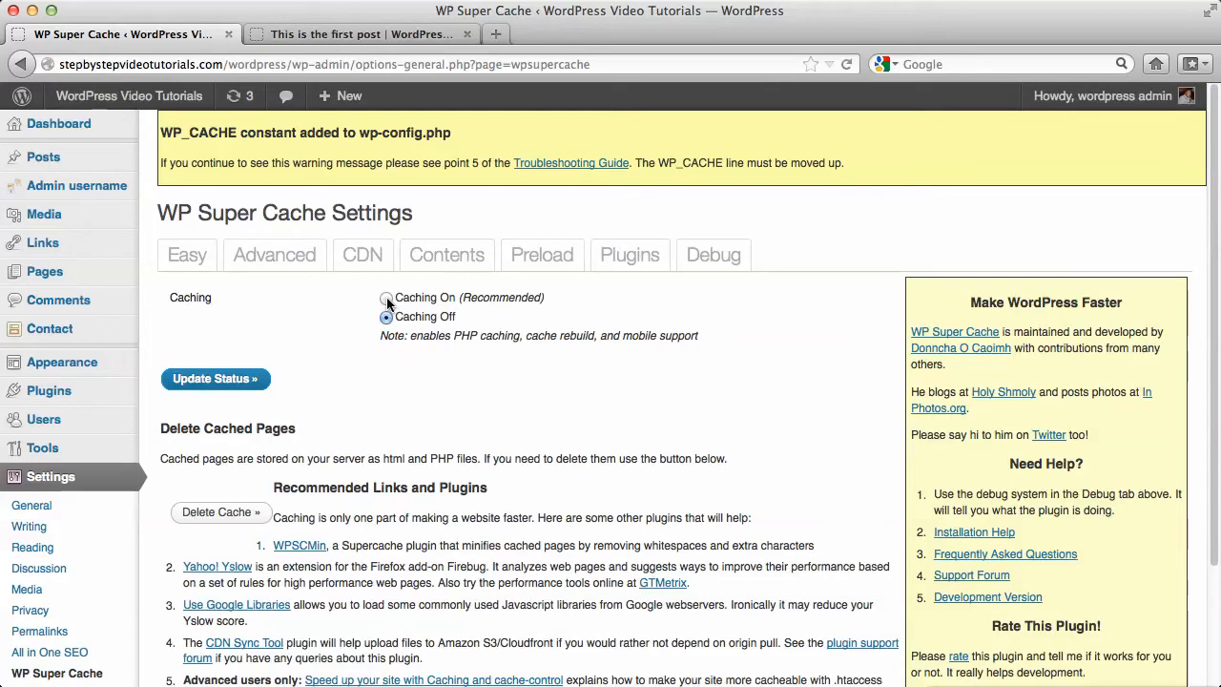
{"action": "left_click", "coordinate": [211, 261]}
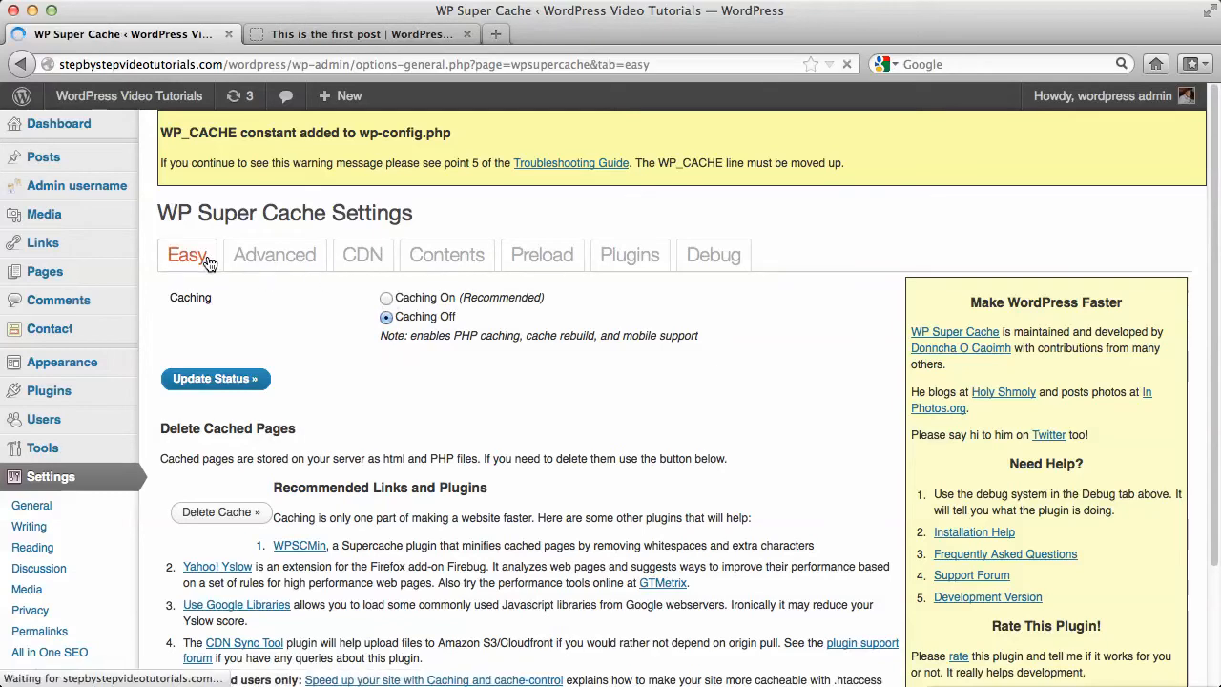
{"action": "scroll", "coordinate": [595, 319], "scroll_direction": "down", "scroll_amount": 2}
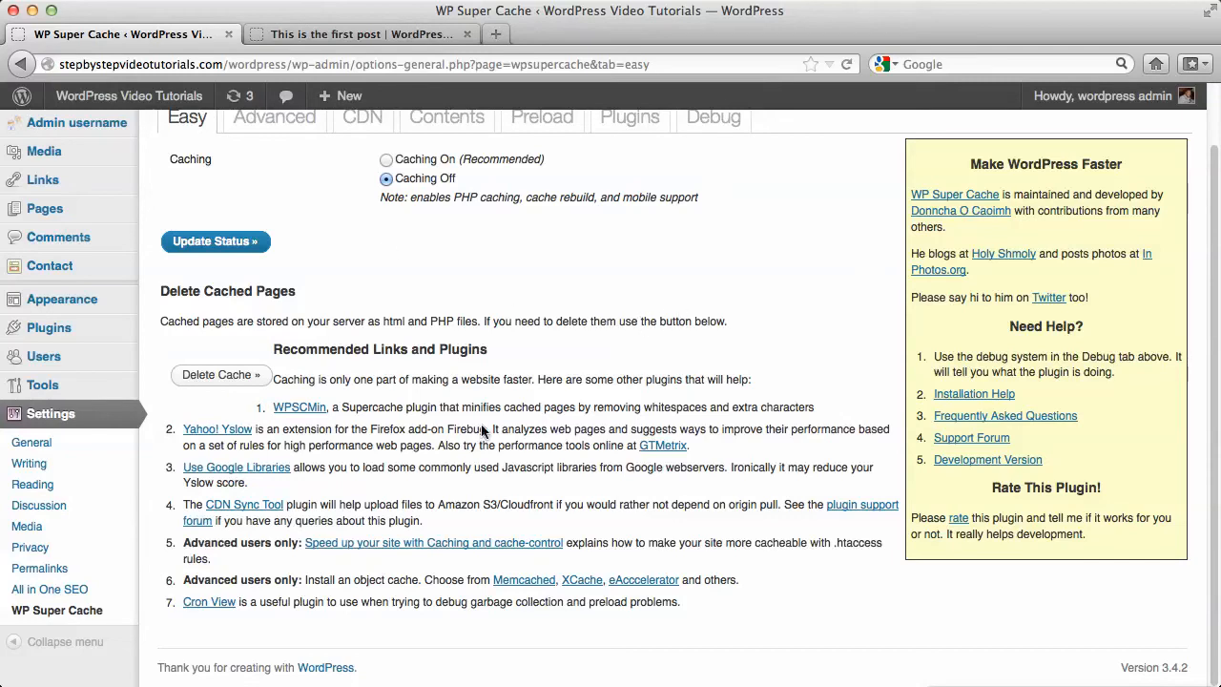
{"action": "scroll", "coordinate": [464, 372], "scroll_direction": "up", "scroll_amount": 2}
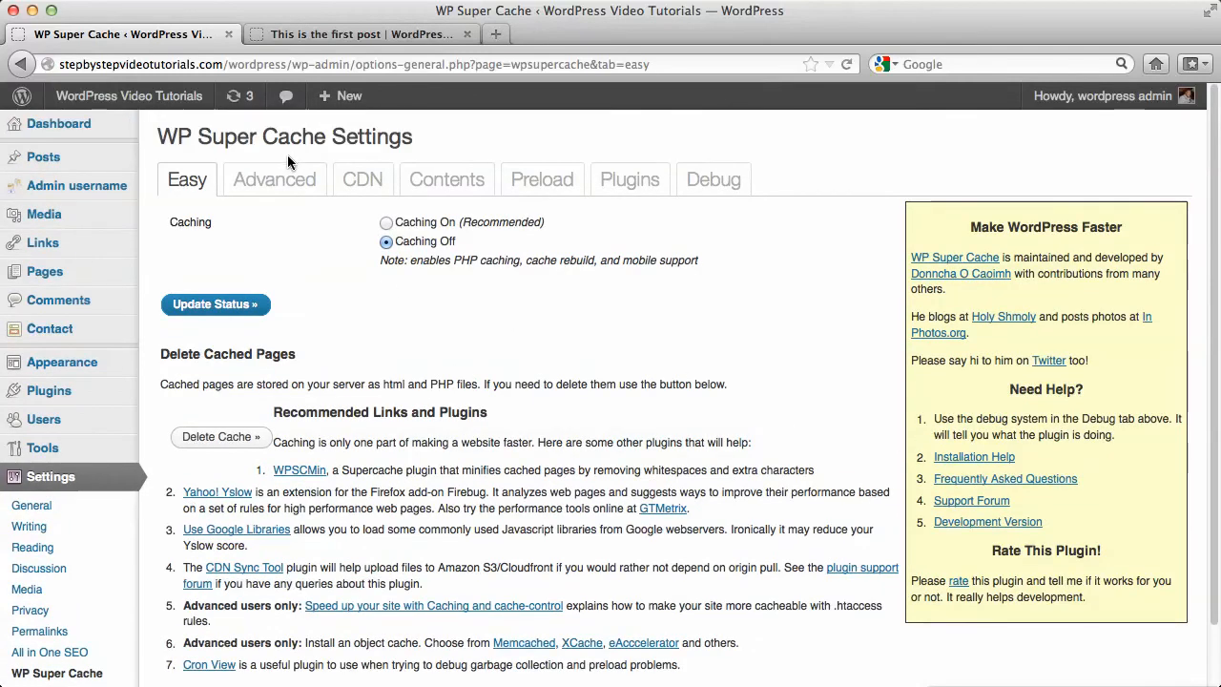
- Tick the option to cache hits to this website for quick access in the advanced settings
{"action": "left_click", "coordinate": [294, 180]}
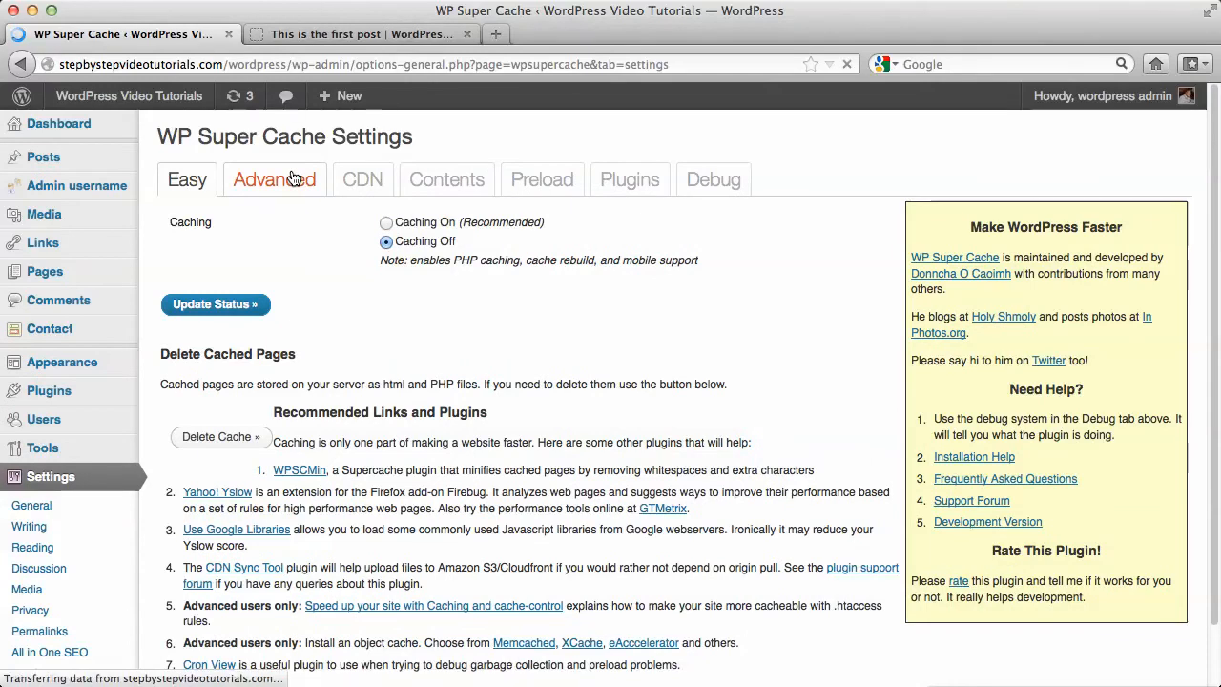
{"action": "scroll", "coordinate": [687, 283], "scroll_direction": "down", "scroll_amount": 1}
{"action": "scroll", "coordinate": [687, 283], "scroll_direction": "up", "scroll_amount": 1}
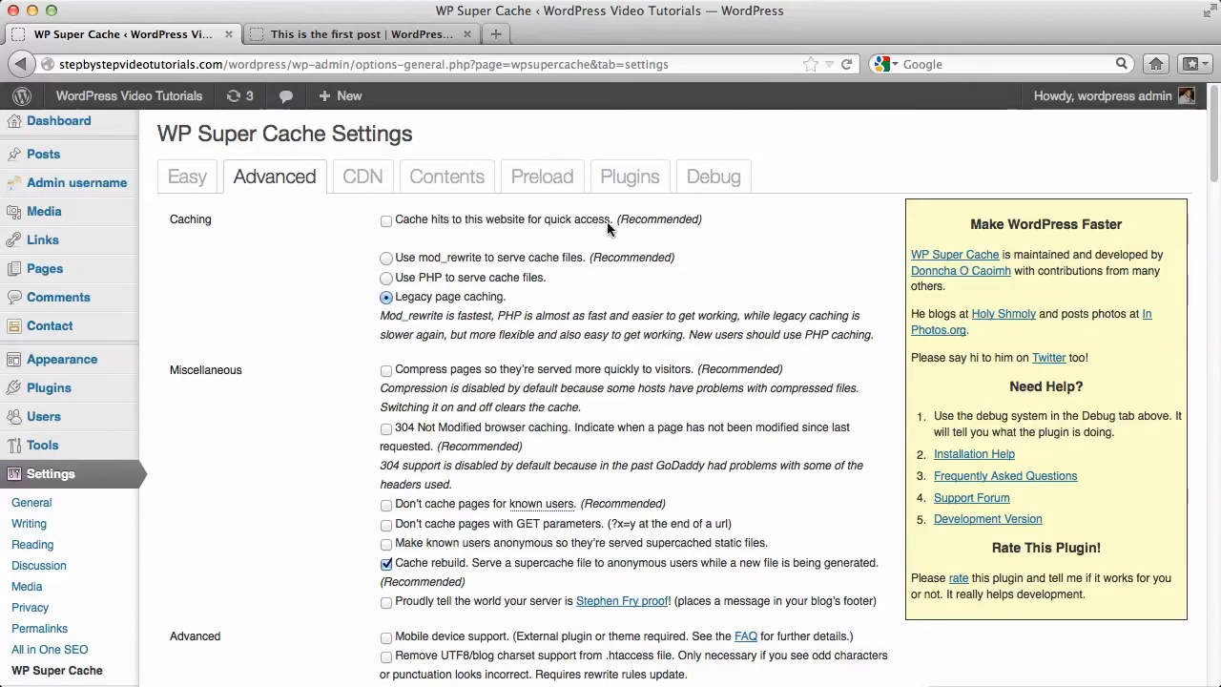
{"action": "left_click", "coordinate": [386, 221]}
- Look through the advanced settings, from caching and expiry time to rejected URIs, user agents and lock down
{"action": "scroll", "coordinate": [550, 250], "scroll_direction": "down", "scroll_amount": 1}
{"action": "scroll", "coordinate": [706, 342], "scroll_direction": "down", "scroll_amount": 2}
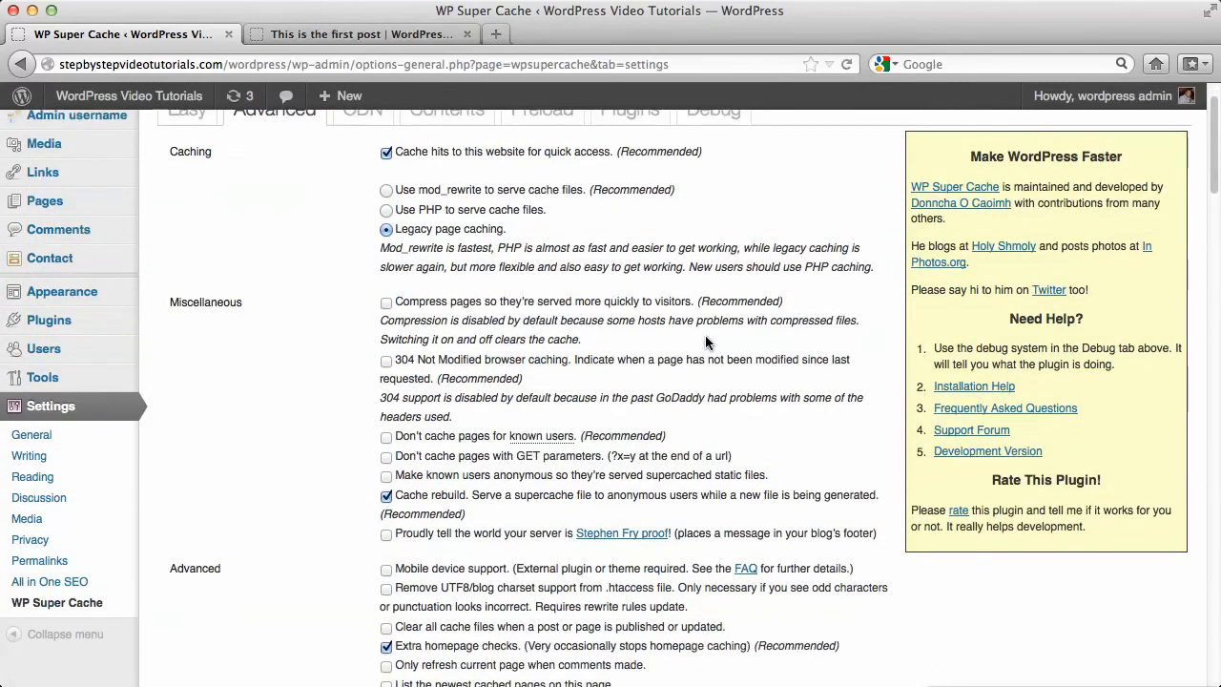
{"action": "scroll", "coordinate": [706, 342], "scroll_direction": "down", "scroll_amount": 10}
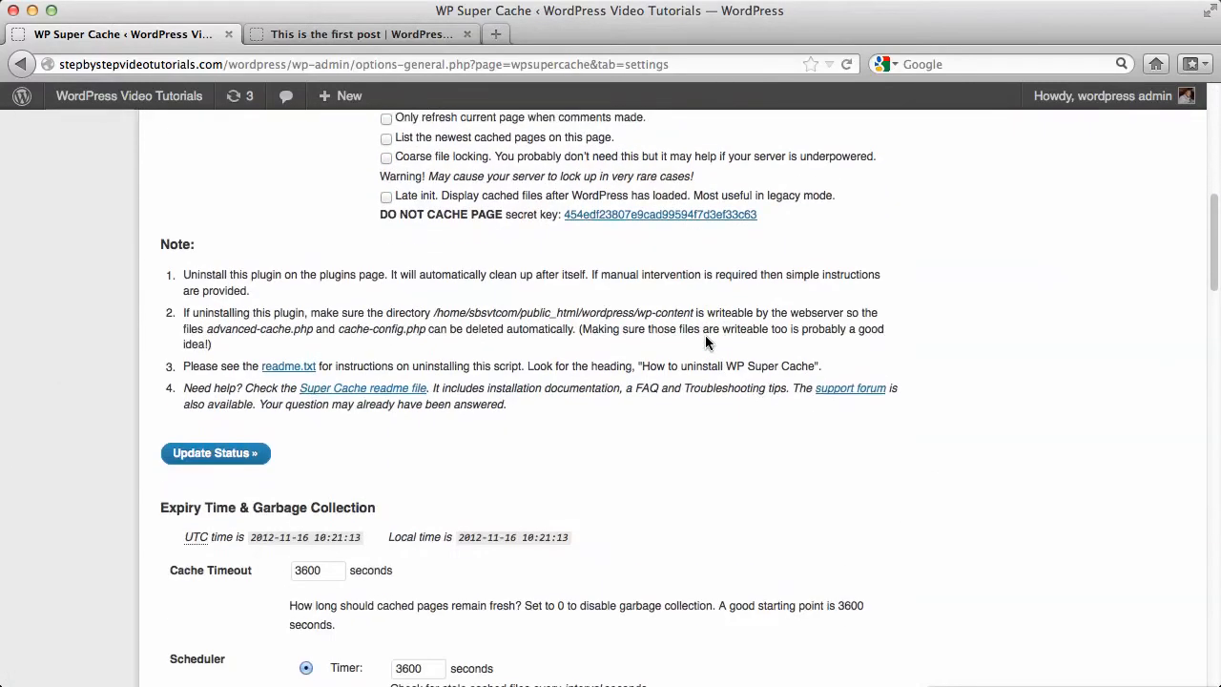
{"action": "scroll", "coordinate": [705, 336], "scroll_direction": "down", "scroll_amount": 4}
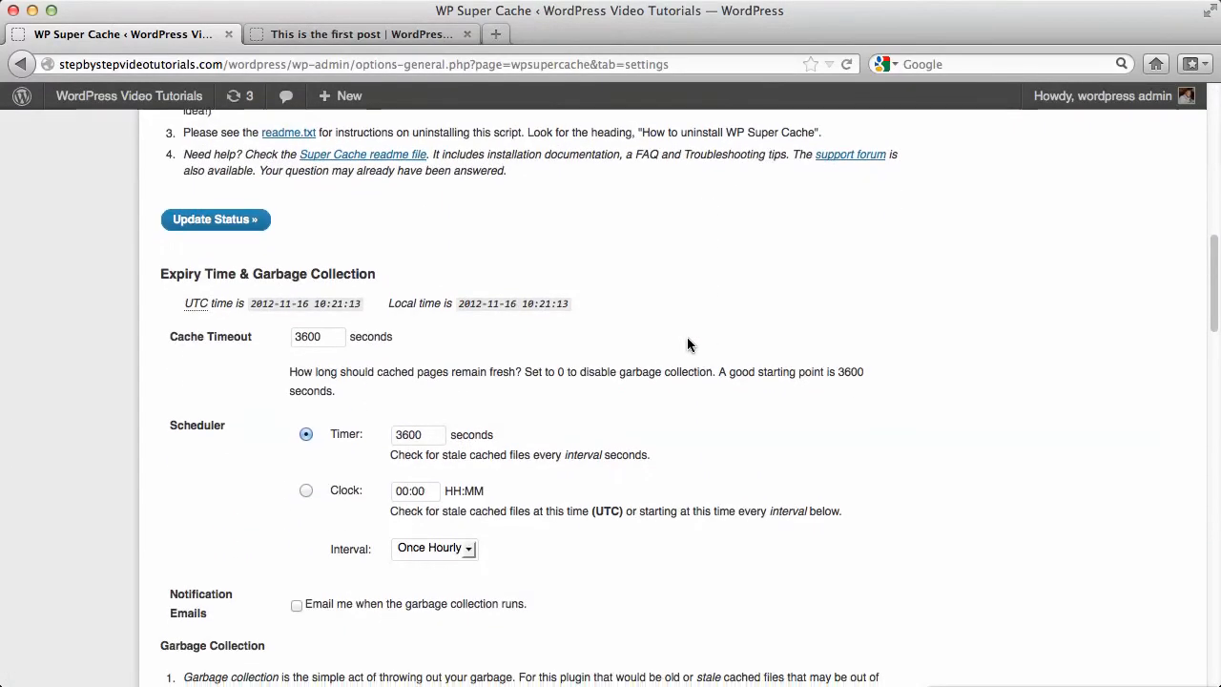
{"action": "scroll", "coordinate": [663, 361], "scroll_direction": "down", "scroll_amount": 6}
{"action": "scroll", "coordinate": [664, 361], "scroll_direction": "down", "scroll_amount": 10}
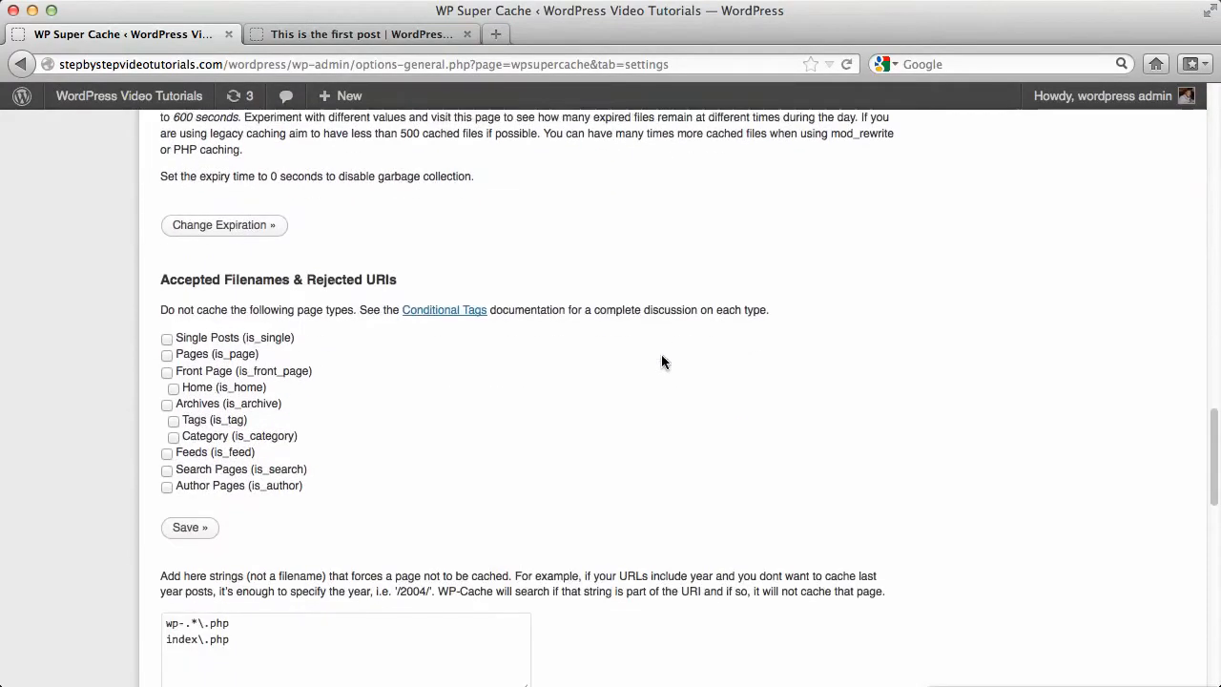
{"action": "scroll", "coordinate": [663, 360], "scroll_direction": "down", "scroll_amount": 4}
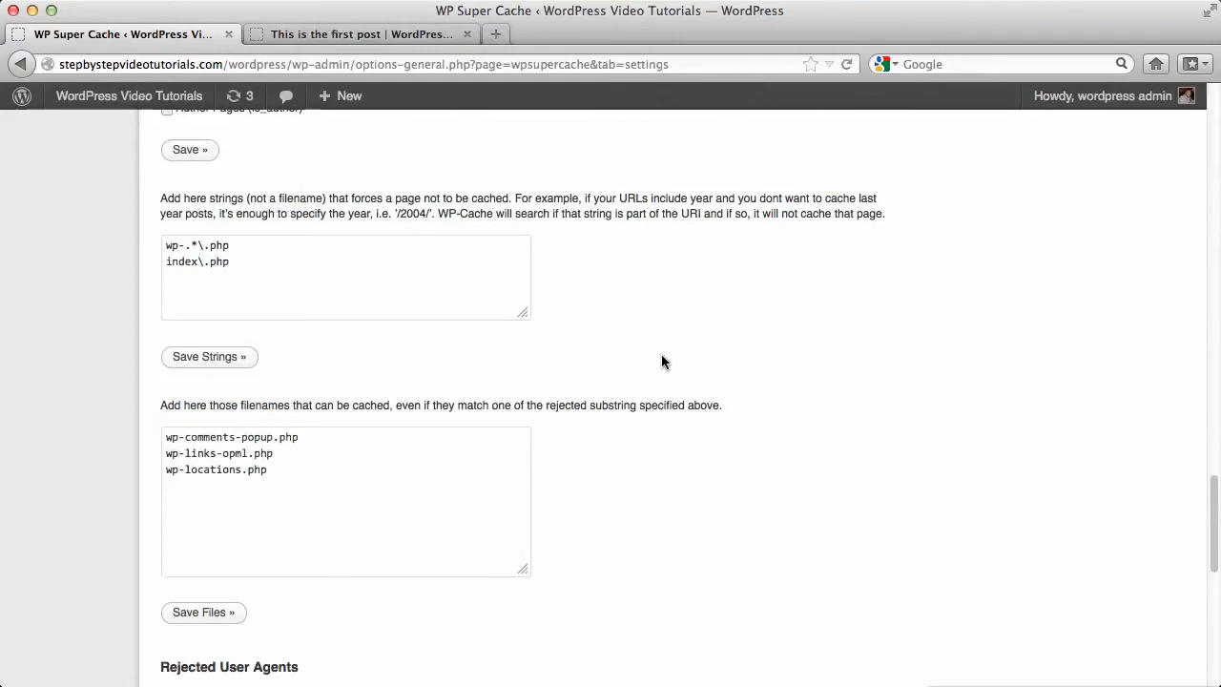
{"action": "scroll", "coordinate": [662, 356], "scroll_direction": "down", "scroll_amount": 10}
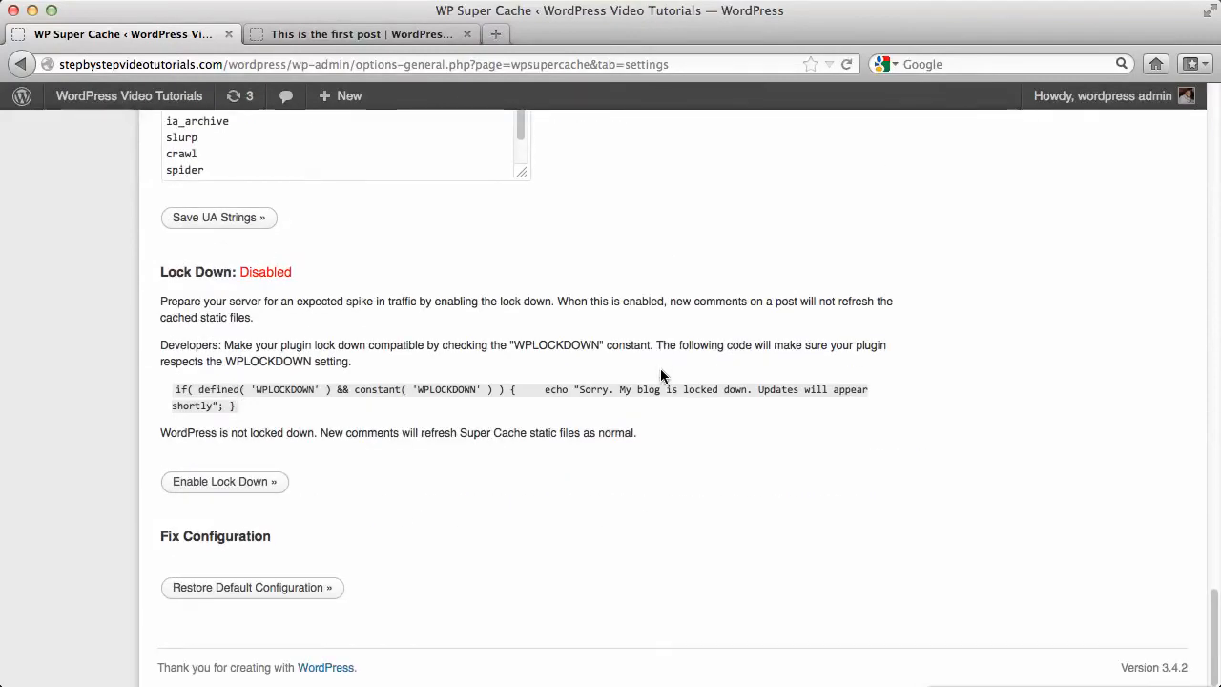
{"action": "scroll", "coordinate": [662, 375], "scroll_direction": "up", "scroll_amount": 20}
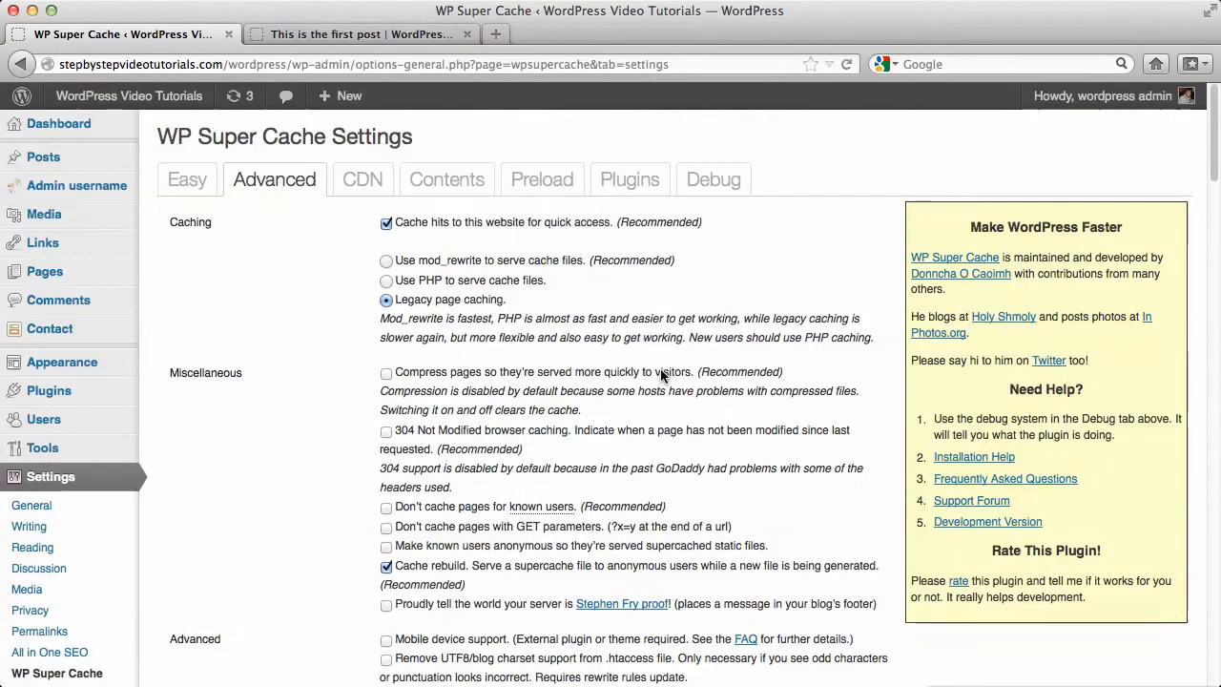
- Examine the CDN settings, including the off-site URL, included directories and exclusions
{"action": "left_click", "coordinate": [365, 186]}
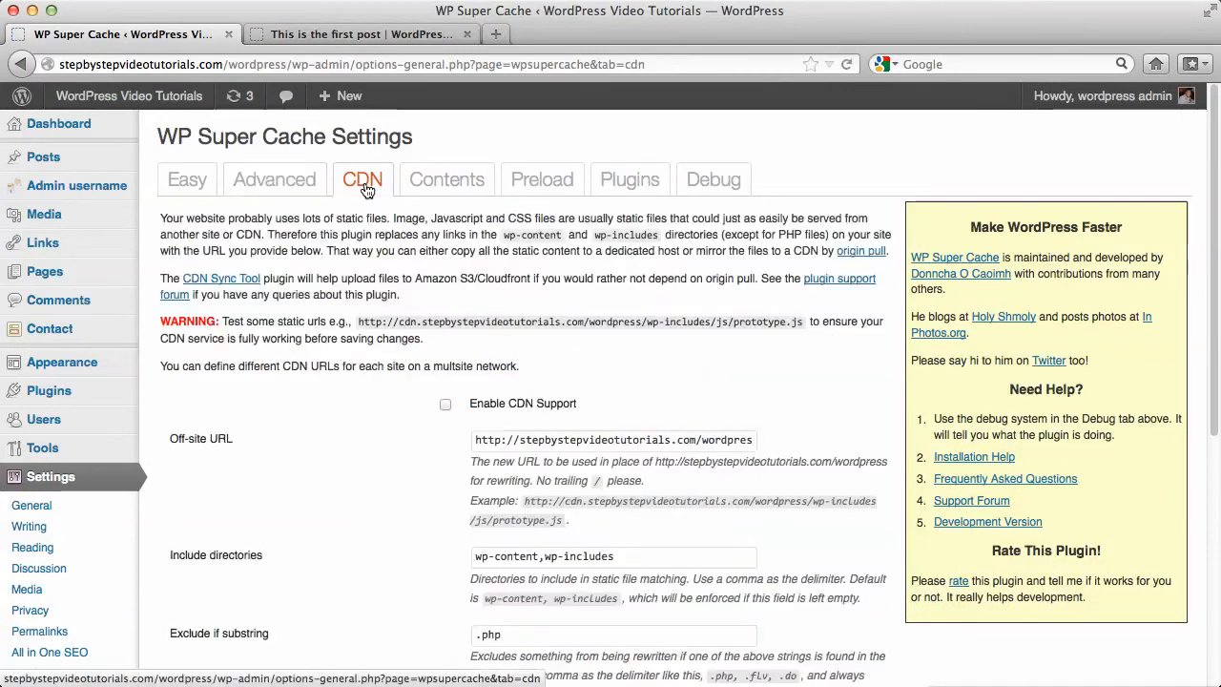
{"action": "scroll", "coordinate": [649, 354], "scroll_direction": "down", "scroll_amount": 8}
{"action": "scroll", "coordinate": [645, 383], "scroll_direction": "up", "scroll_amount": 10}
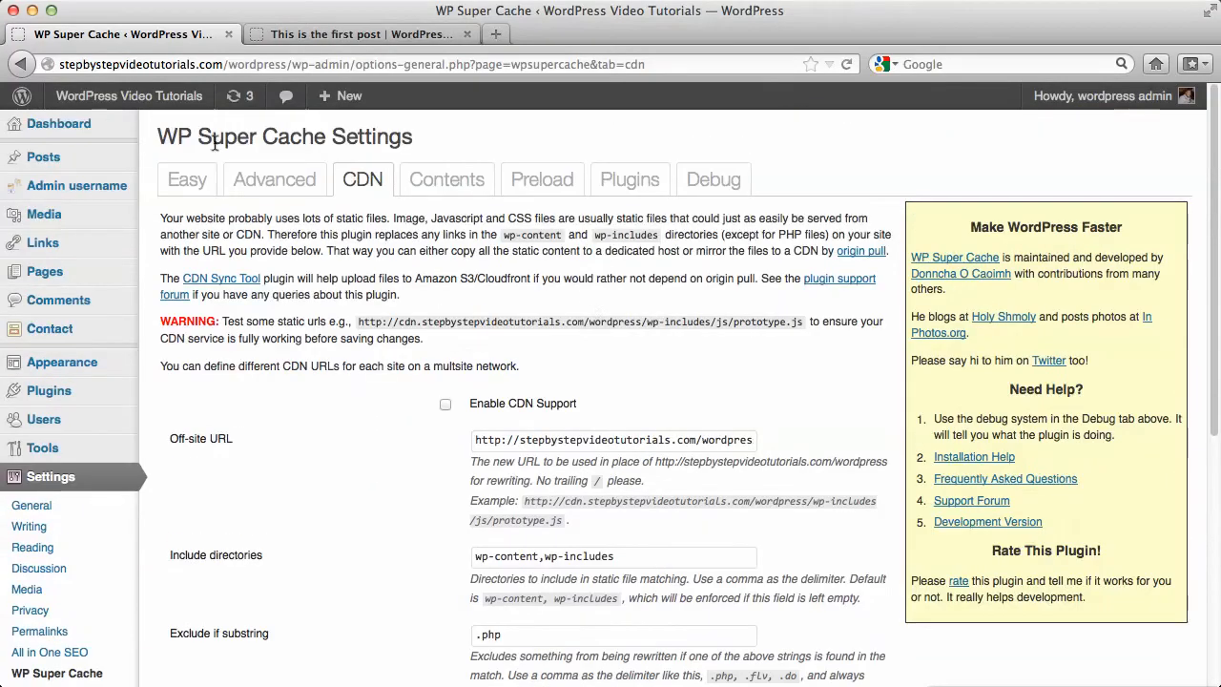
- Turn caching on in the Easy settings and update the status
{"action": "left_click", "coordinate": [203, 183]}
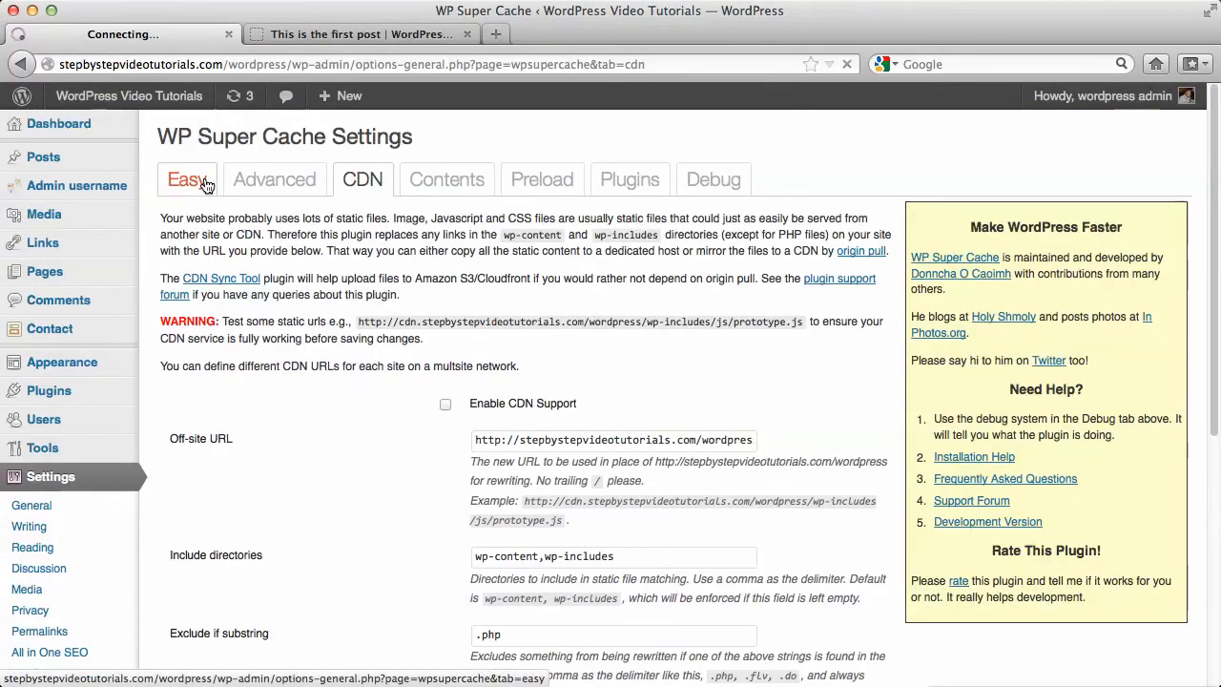
{"action": "left_click", "coordinate": [386, 224]}
{"action": "left_click", "coordinate": [222, 303]}
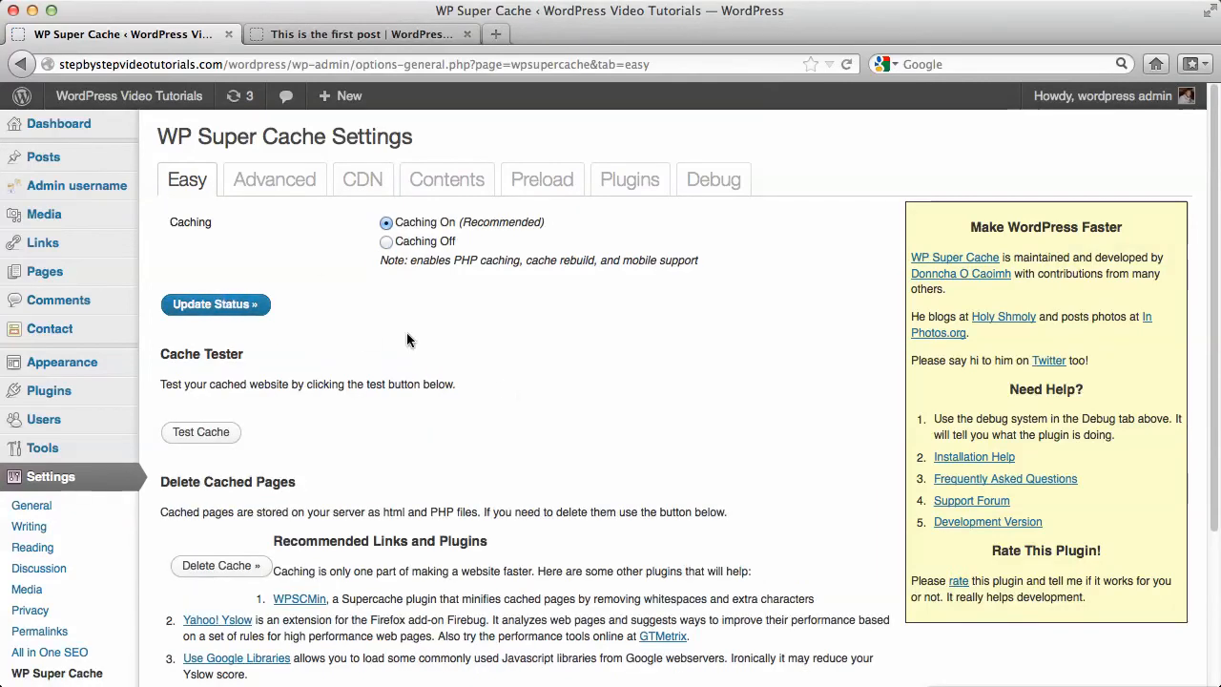
- In the advanced settings, enable page compression and select mod_rewrite to serve cache files
{"action": "left_click", "coordinate": [284, 186]}
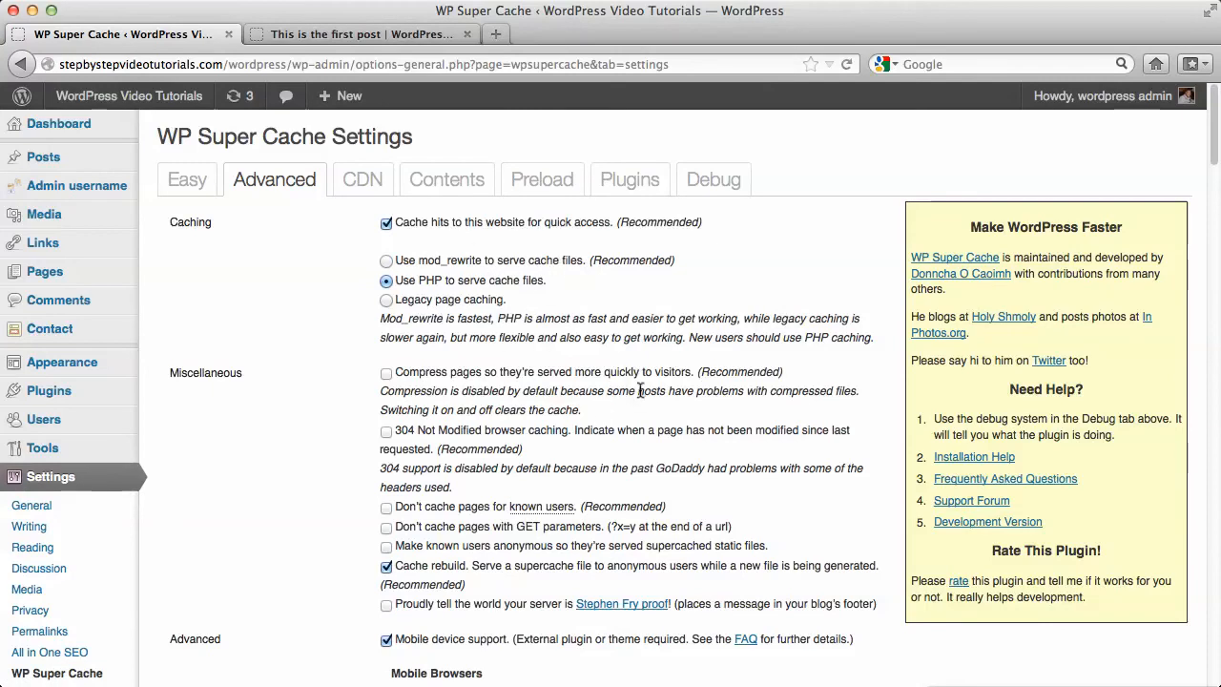
{"action": "scroll", "coordinate": [644, 396], "scroll_direction": "down", "scroll_amount": 3}
{"action": "scroll", "coordinate": [635, 420], "scroll_direction": "up", "scroll_amount": 1}
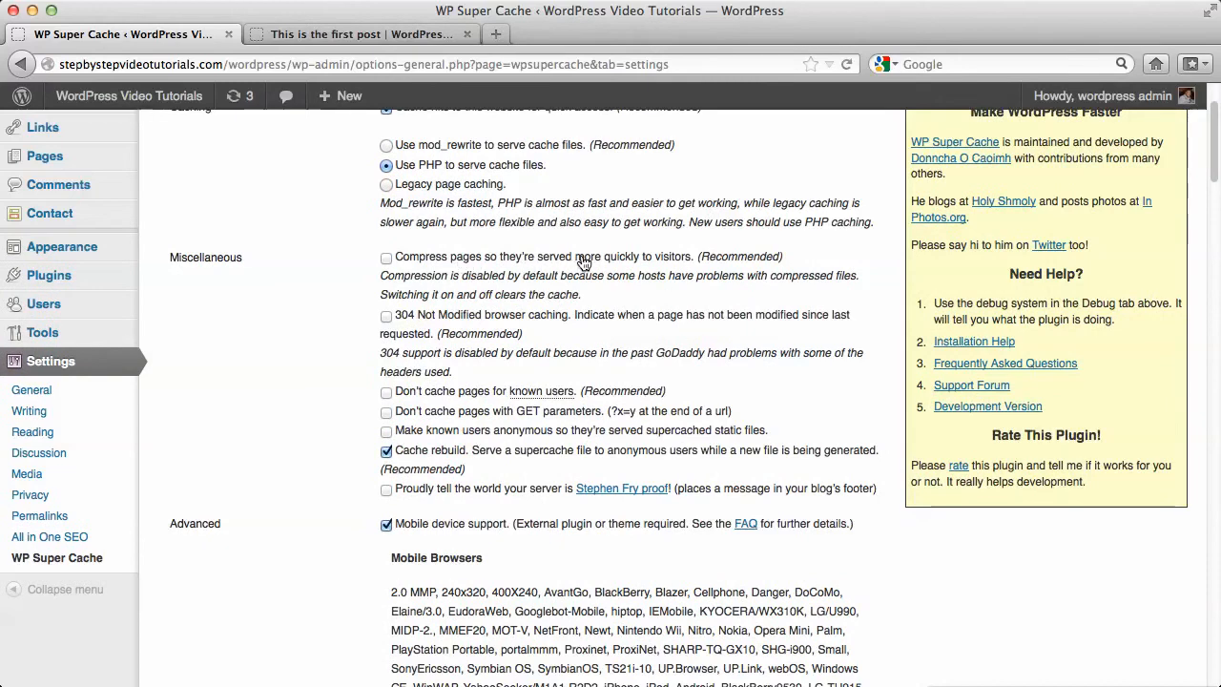
{"action": "left_click", "coordinate": [386, 257]}
{"action": "scroll", "coordinate": [667, 275], "scroll_direction": "up", "scroll_amount": 1}
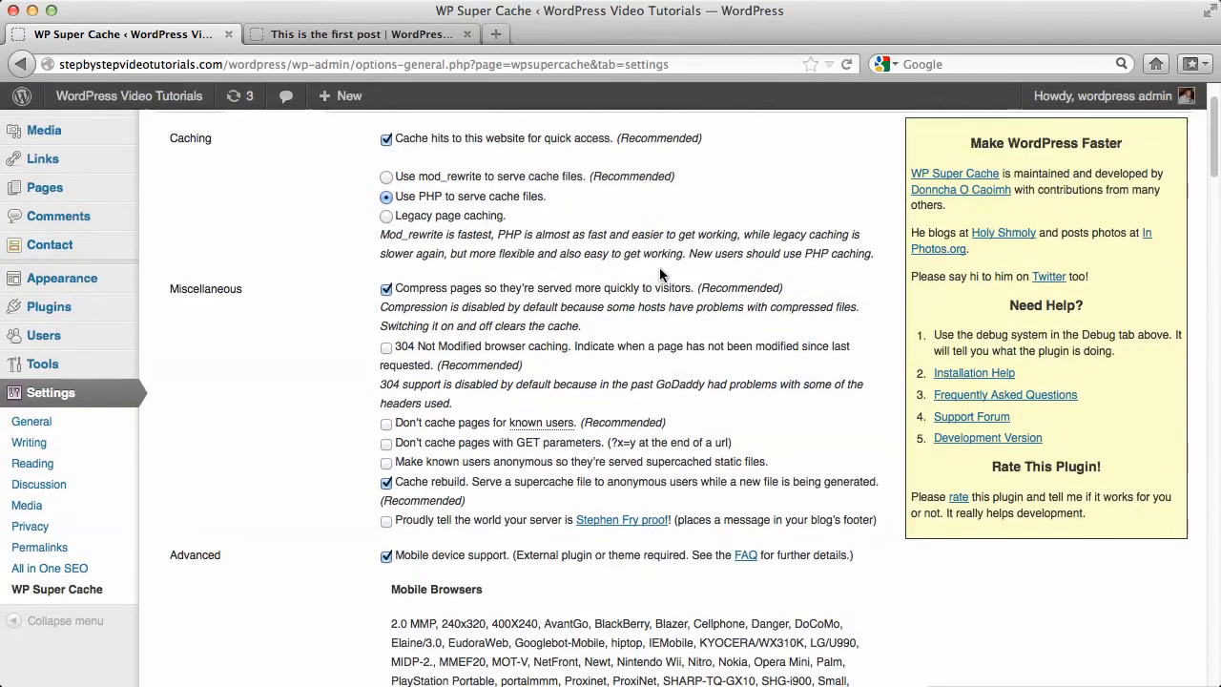
{"action": "left_click", "coordinate": [386, 177]}
- Review the rest of the advanced settings and update the status with mod_rewrite serving the cache files
{"action": "scroll", "coordinate": [600, 353], "scroll_direction": "down", "scroll_amount": 4}
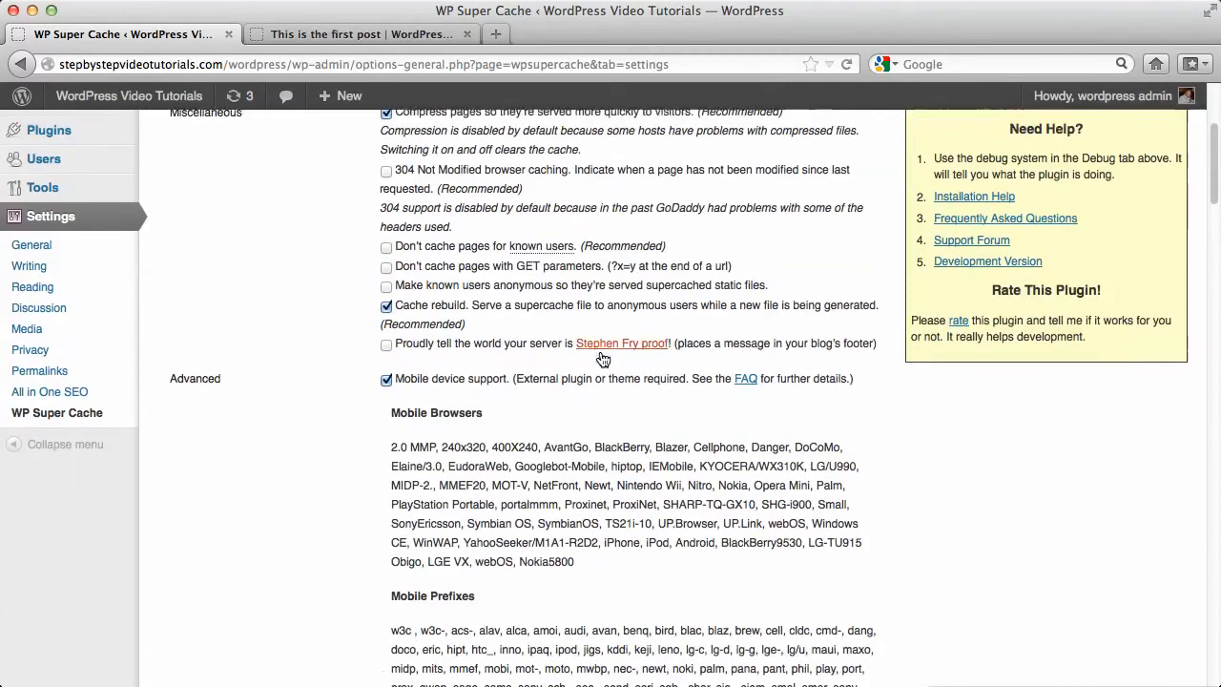
{"action": "scroll", "coordinate": [600, 350], "scroll_direction": "down", "scroll_amount": 12}
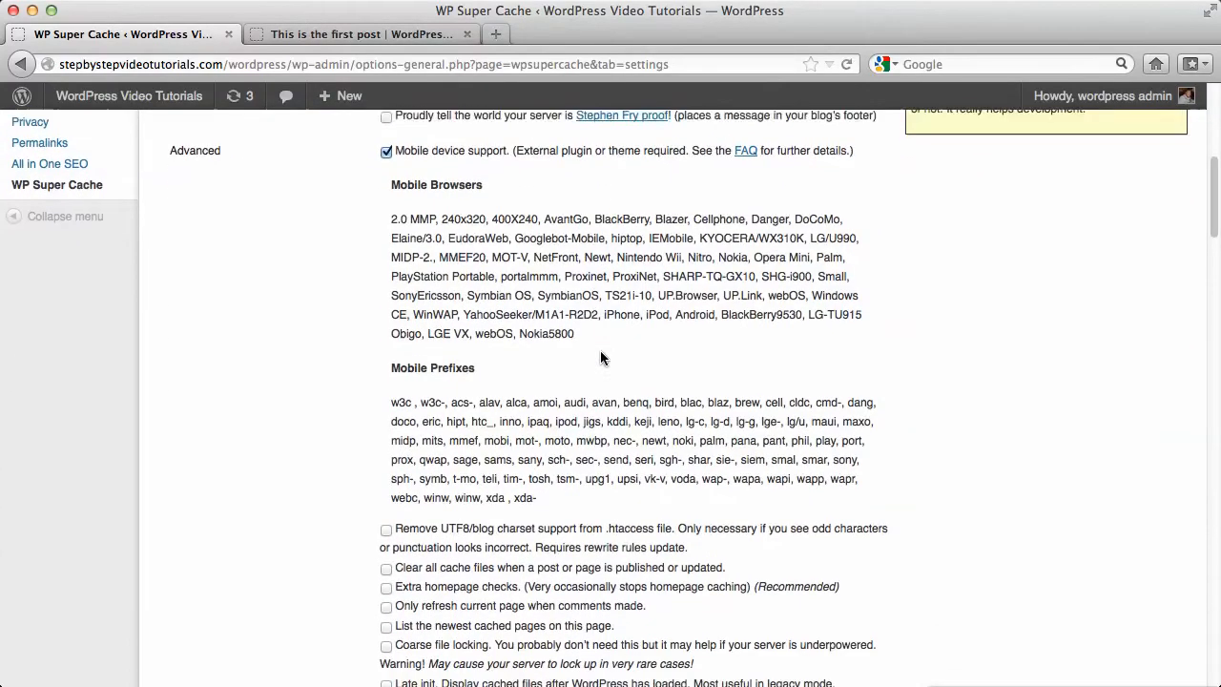
{"action": "scroll", "coordinate": [600, 356], "scroll_direction": "down", "scroll_amount": 6}
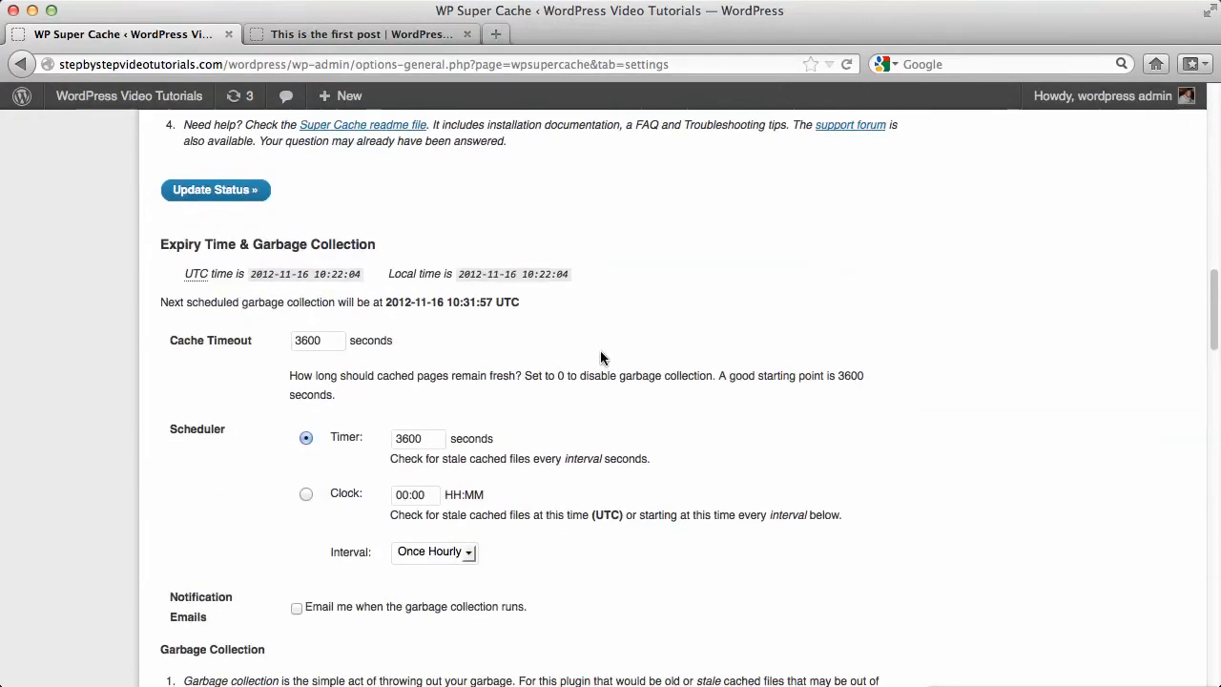
{"action": "scroll", "coordinate": [600, 356], "scroll_direction": "up", "scroll_amount": 20}
{"action": "scroll", "coordinate": [600, 350], "scroll_direction": "up", "scroll_amount": 5}
{"action": "scroll", "coordinate": [600, 350], "scroll_direction": "down", "scroll_amount": 20}
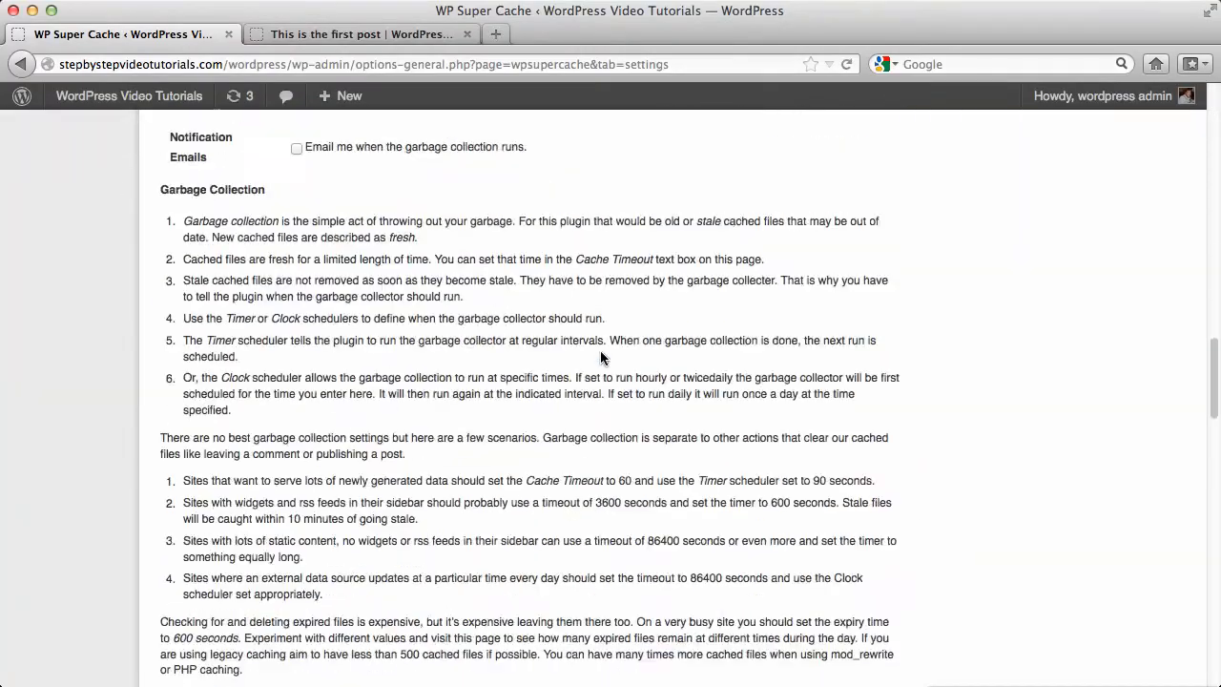
{"action": "scroll", "coordinate": [600, 348], "scroll_direction": "up", "scroll_amount": 2}
{"action": "scroll", "coordinate": [599, 286], "scroll_direction": "down", "scroll_amount": 15}
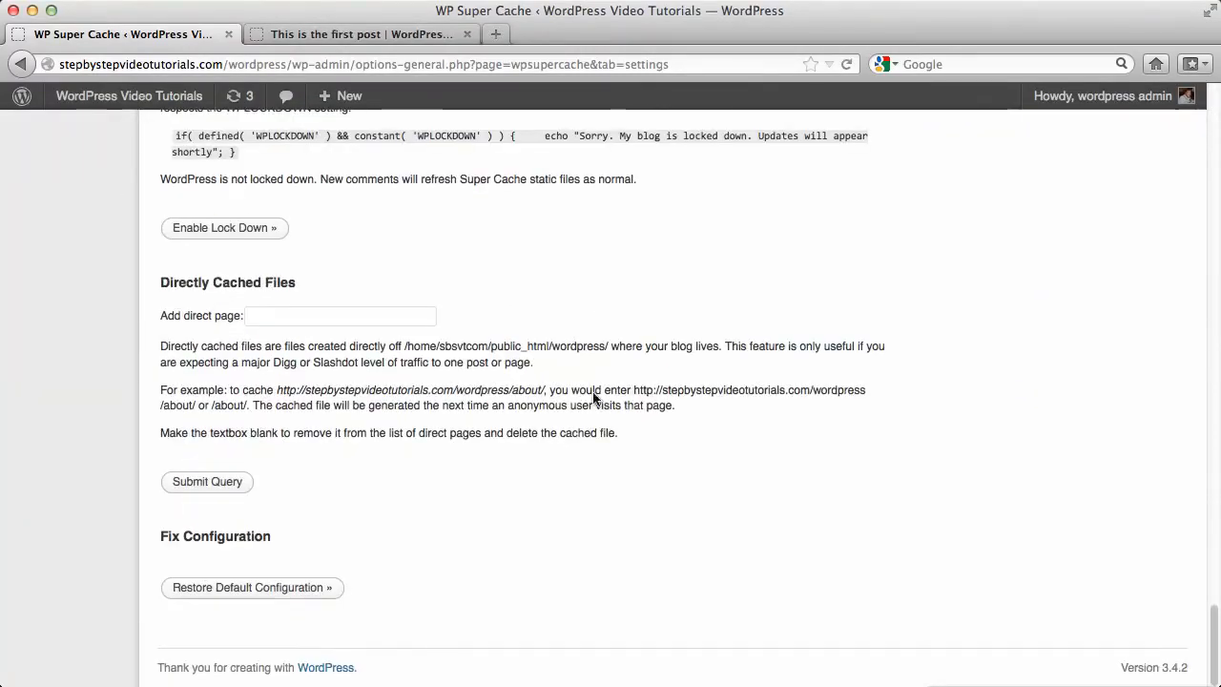
{"action": "scroll", "coordinate": [593, 393], "scroll_direction": "up", "scroll_amount": 20}
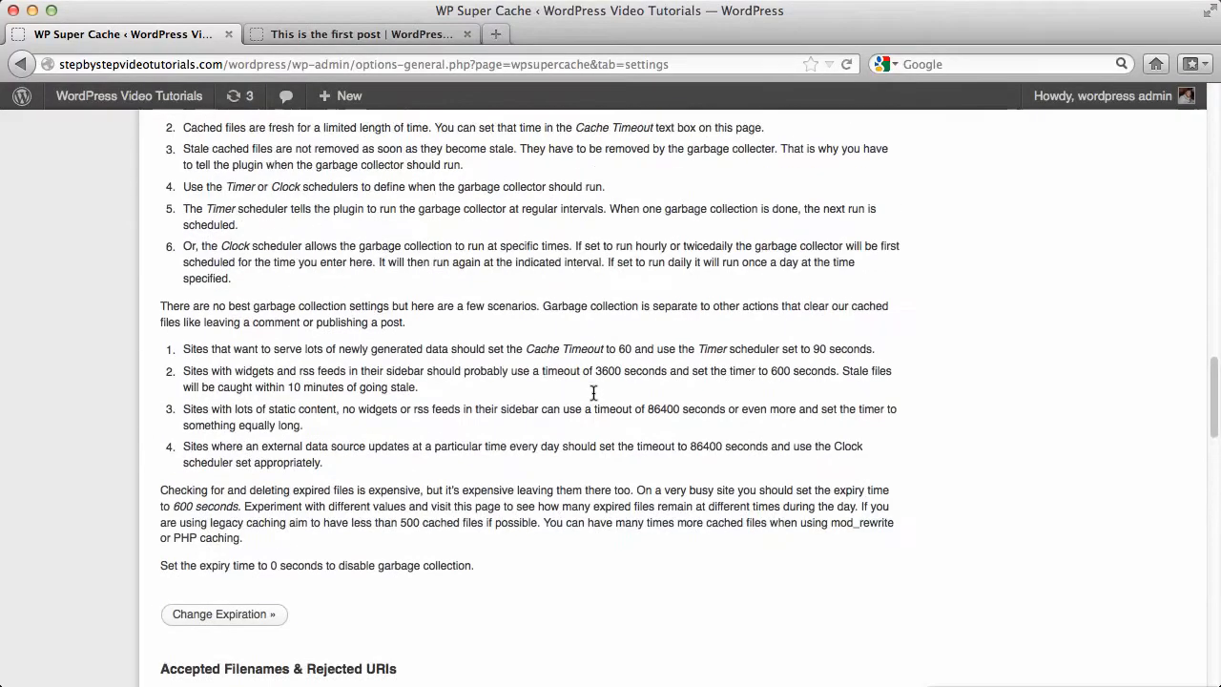
{"action": "scroll", "coordinate": [594, 393], "scroll_direction": "up", "scroll_amount": 3}
{"action": "left_click", "coordinate": [247, 593]}
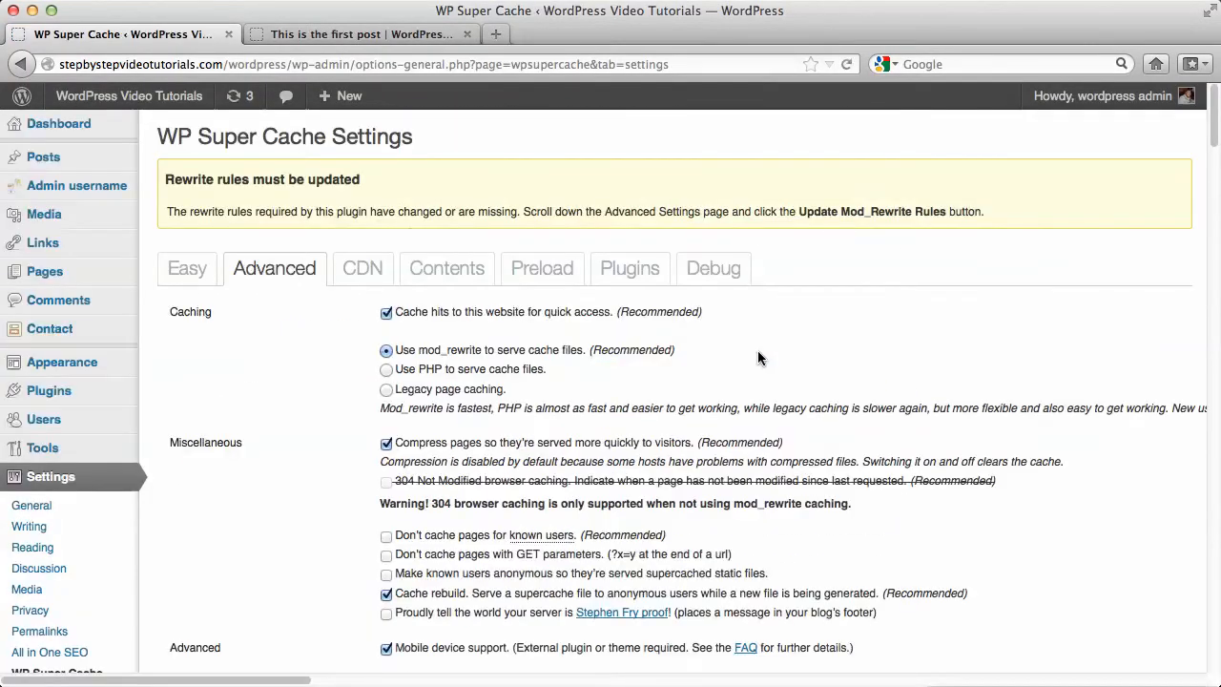
- Run the cache tester from the Easy settings and review its results and troubleshooting suggestions
{"action": "left_click", "coordinate": [201, 268]}
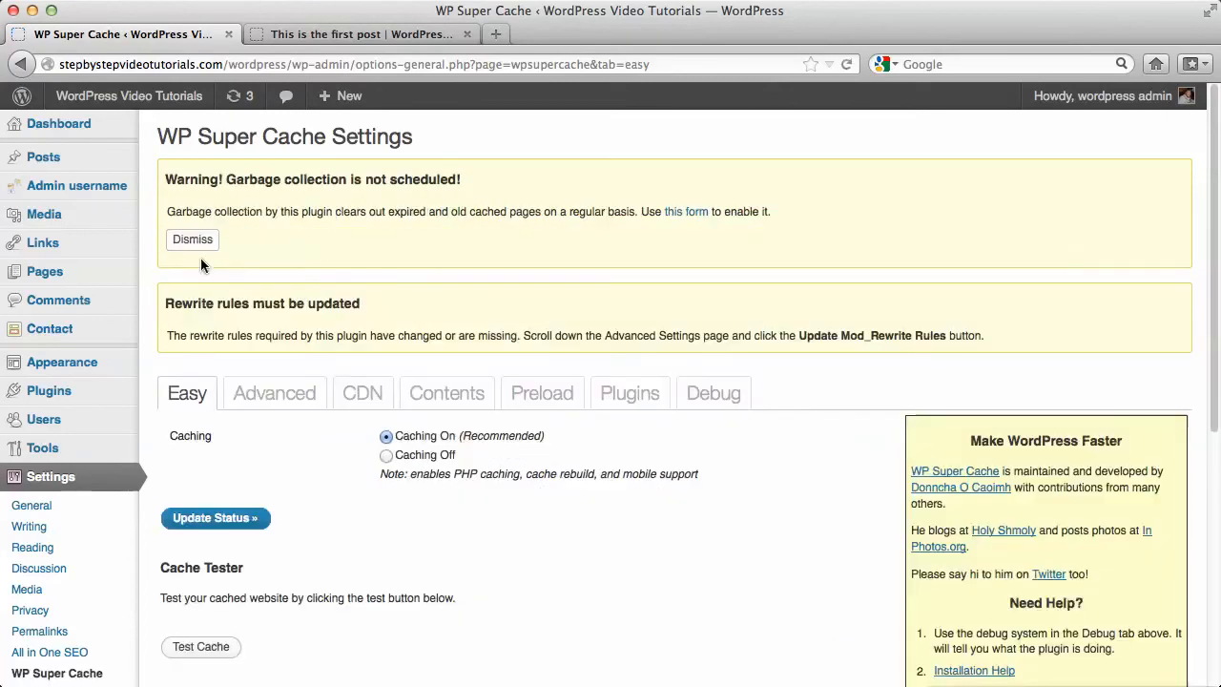
{"action": "scroll", "coordinate": [301, 504], "scroll_direction": "down", "scroll_amount": 3}
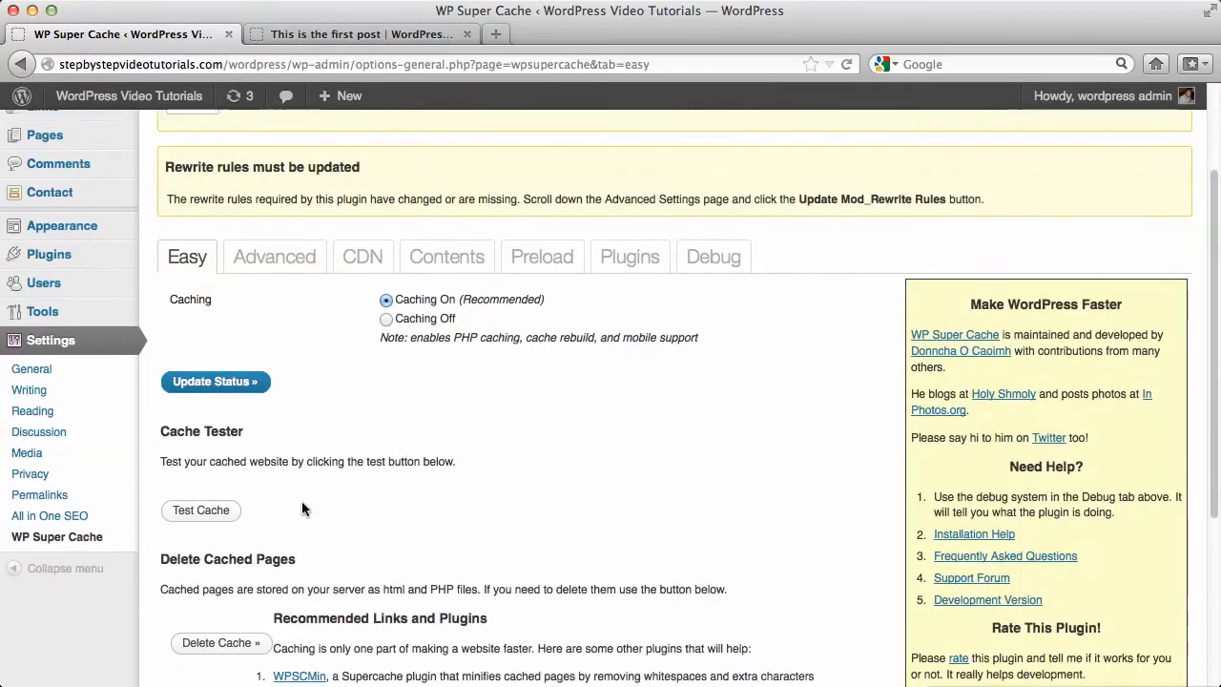
{"action": "left_click", "coordinate": [211, 517]}
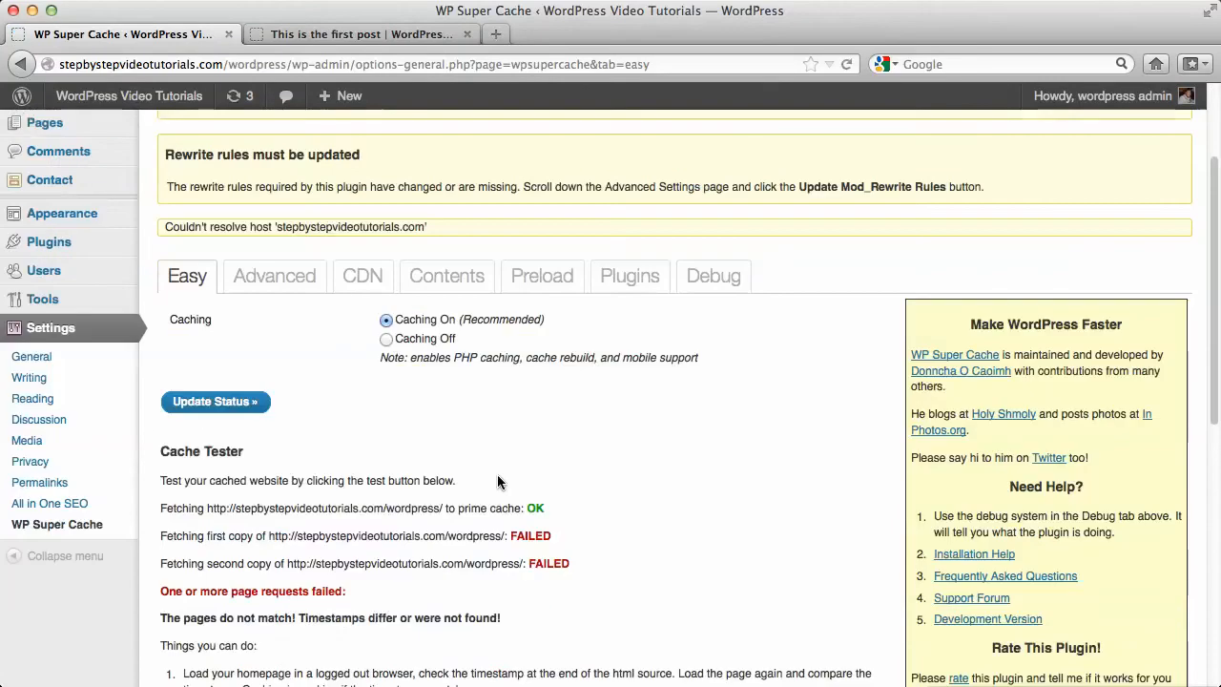
{"action": "scroll", "coordinate": [497, 477], "scroll_direction": "down", "scroll_amount": 3}
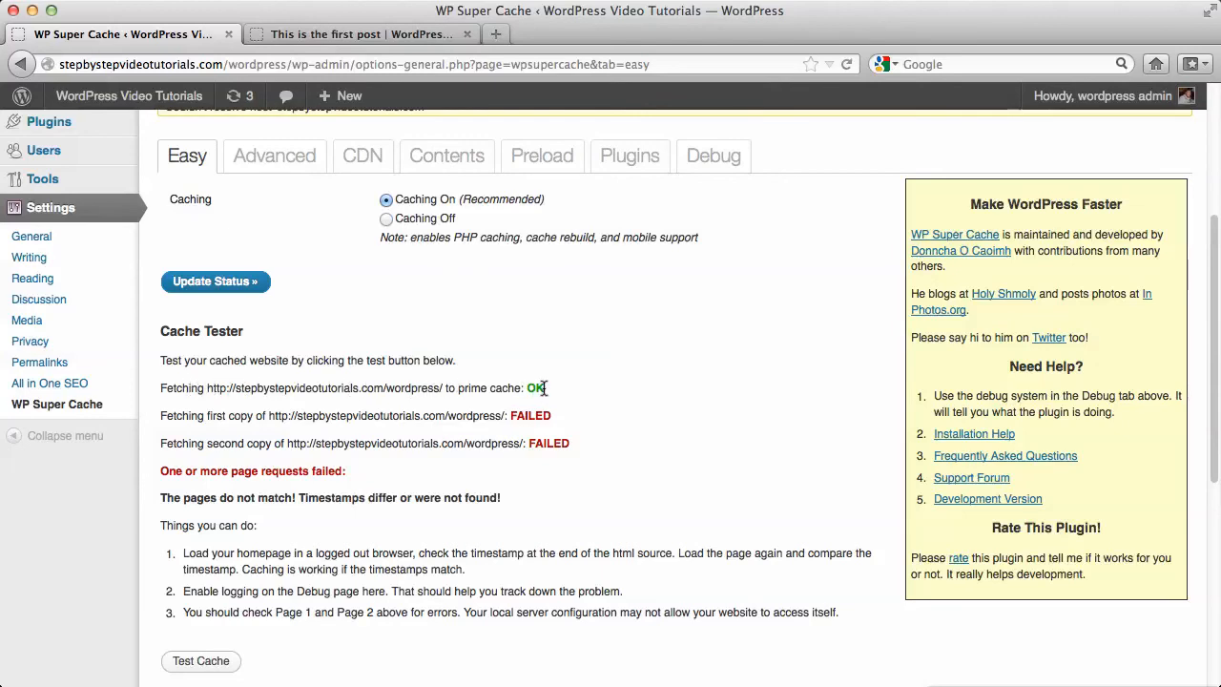
{"action": "scroll", "coordinate": [539, 388], "scroll_direction": "down", "scroll_amount": 1}
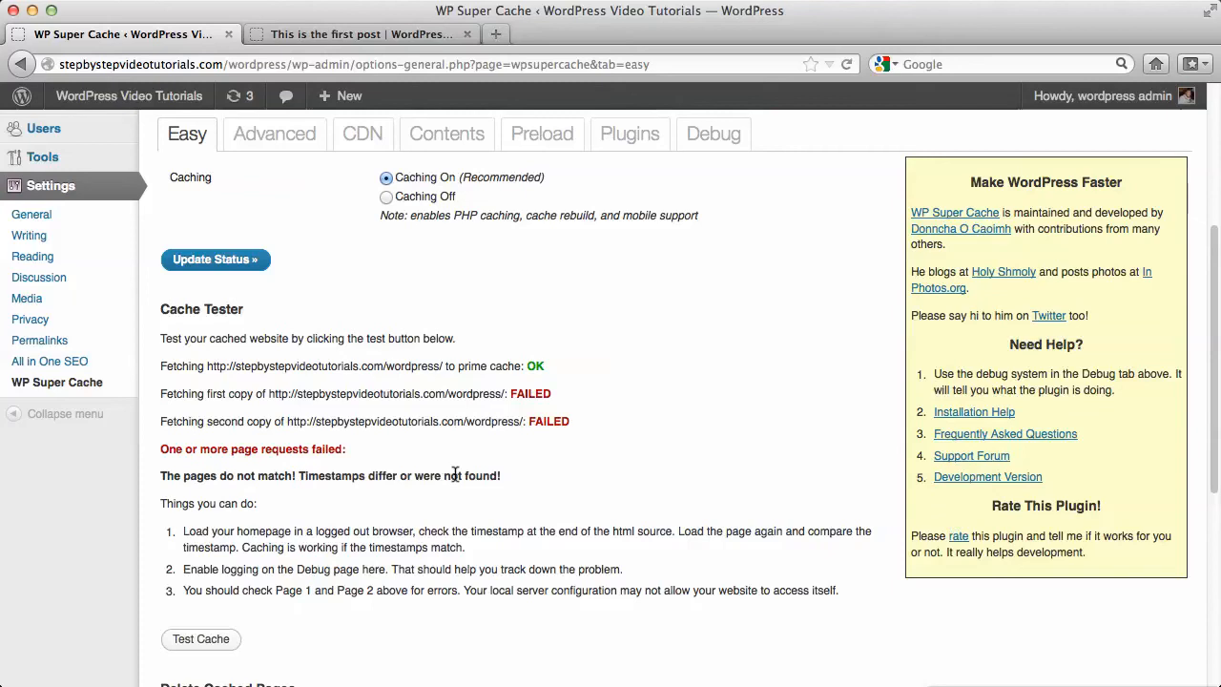
{"action": "scroll", "coordinate": [628, 391], "scroll_direction": "down", "scroll_amount": 5}
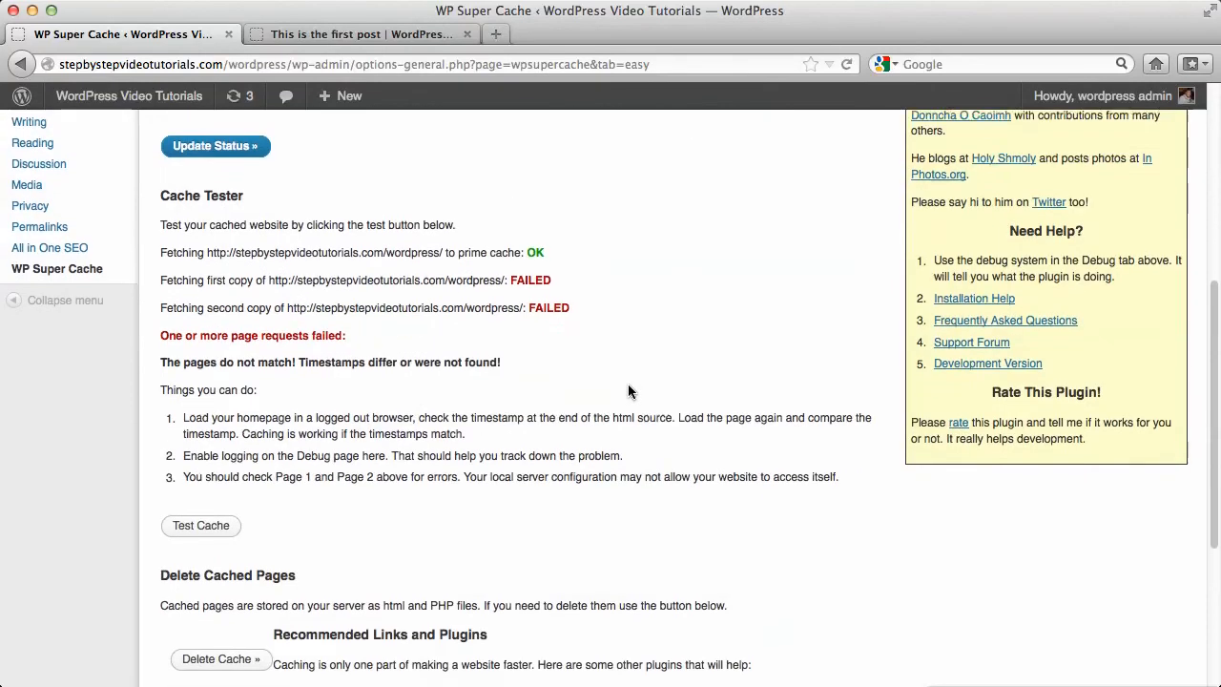
{"action": "scroll", "coordinate": [628, 386], "scroll_direction": "up", "scroll_amount": 3}
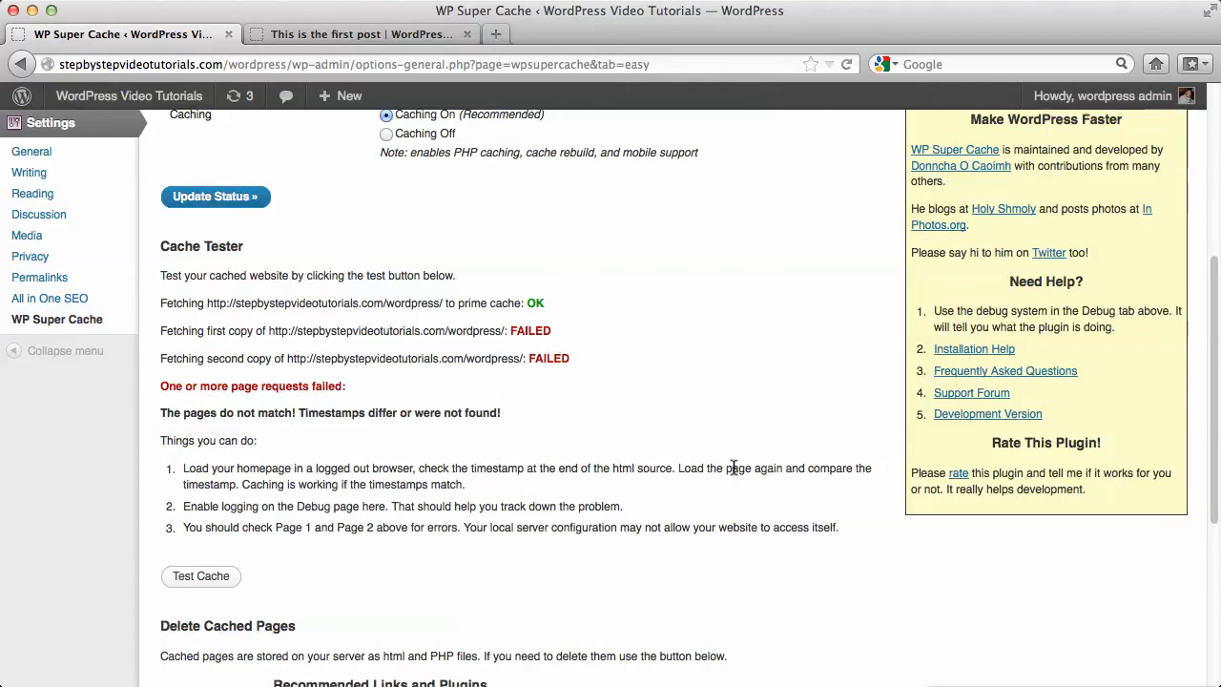
{"action": "scroll", "coordinate": [577, 396], "scroll_direction": "up", "scroll_amount": 5}
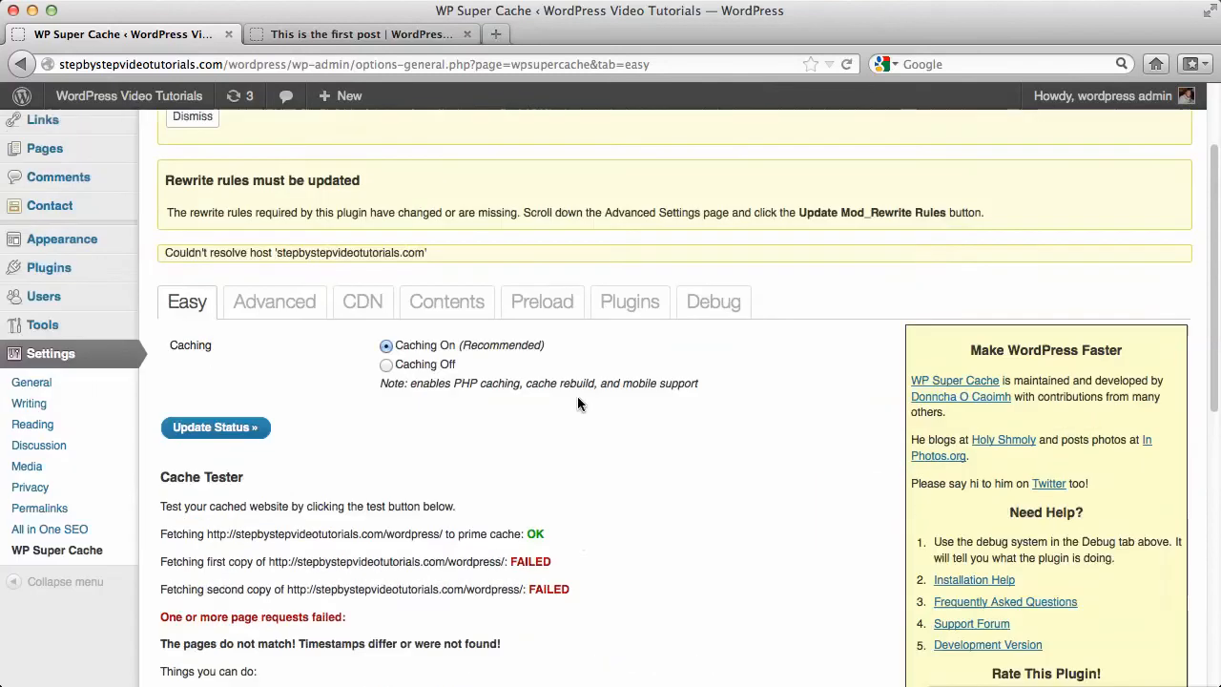
{"action": "scroll", "coordinate": [613, 305], "scroll_direction": "up", "scroll_amount": 1}
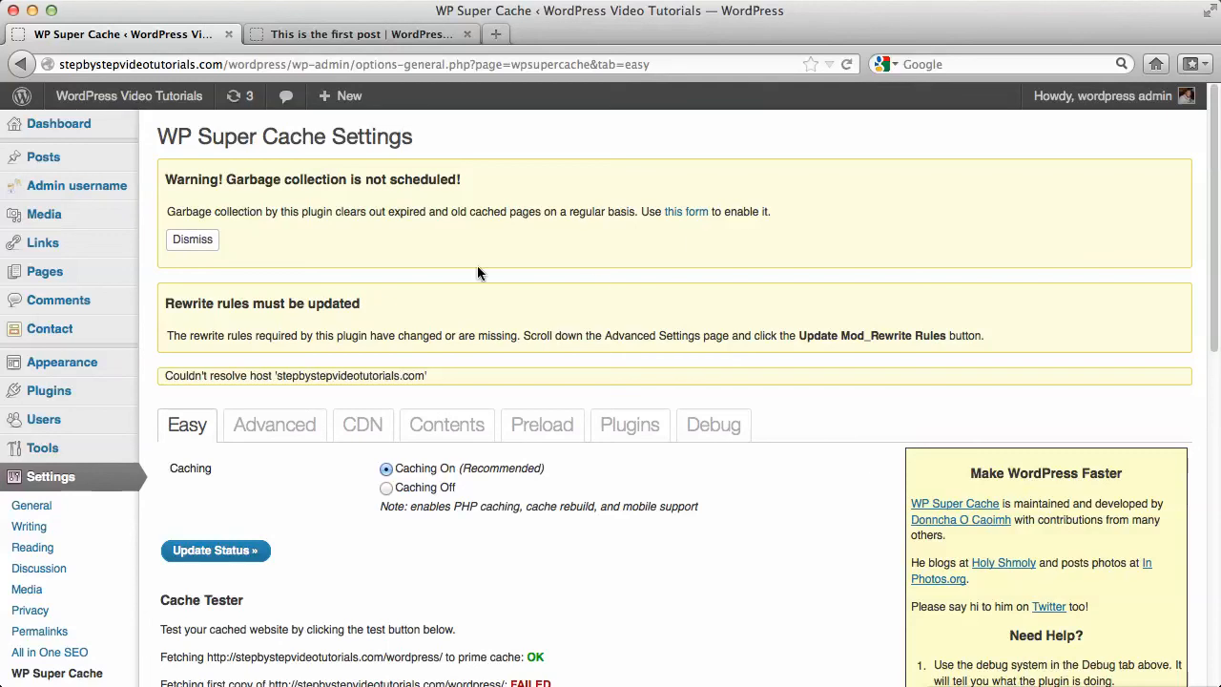
- Follow the form link in the garbage collection warning, and dismiss the warning
{"action": "left_click", "coordinate": [688, 214]}
{"action": "left_click", "coordinate": [199, 243]}
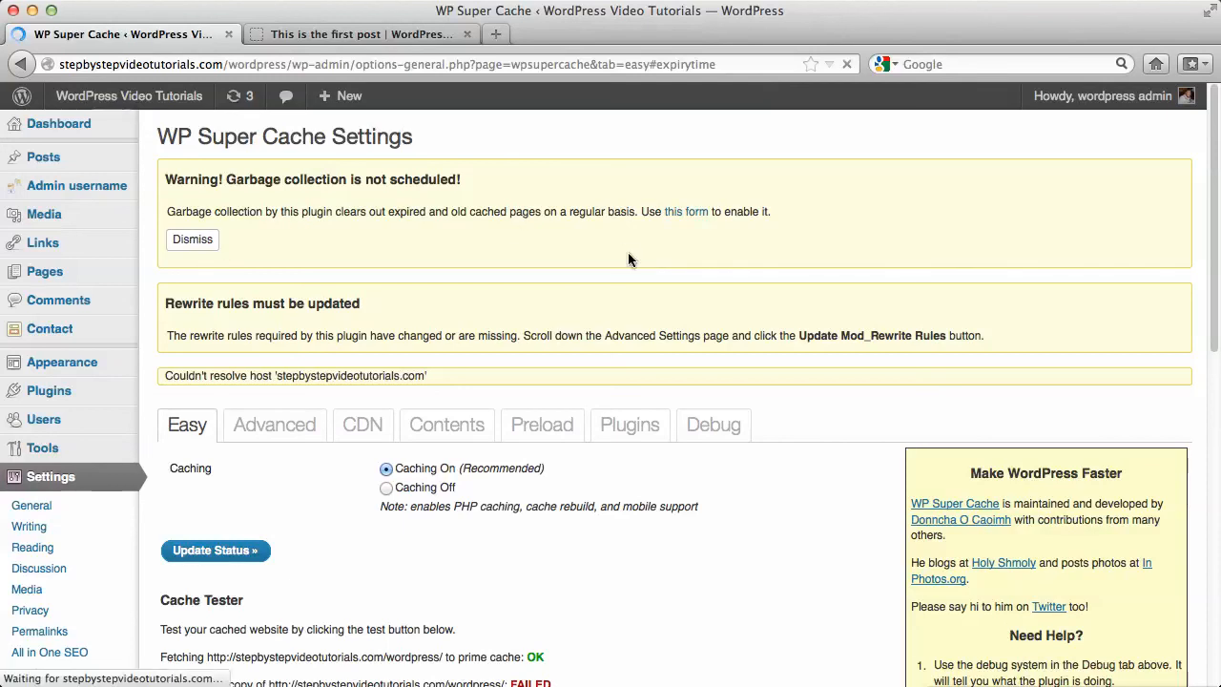
- Look over the Easy settings page, including the rewrite rules notice, cache tester, help links, cached page deletion and recommended plugins
{"action": "scroll", "coordinate": [630, 260], "scroll_direction": "down", "scroll_amount": 5}
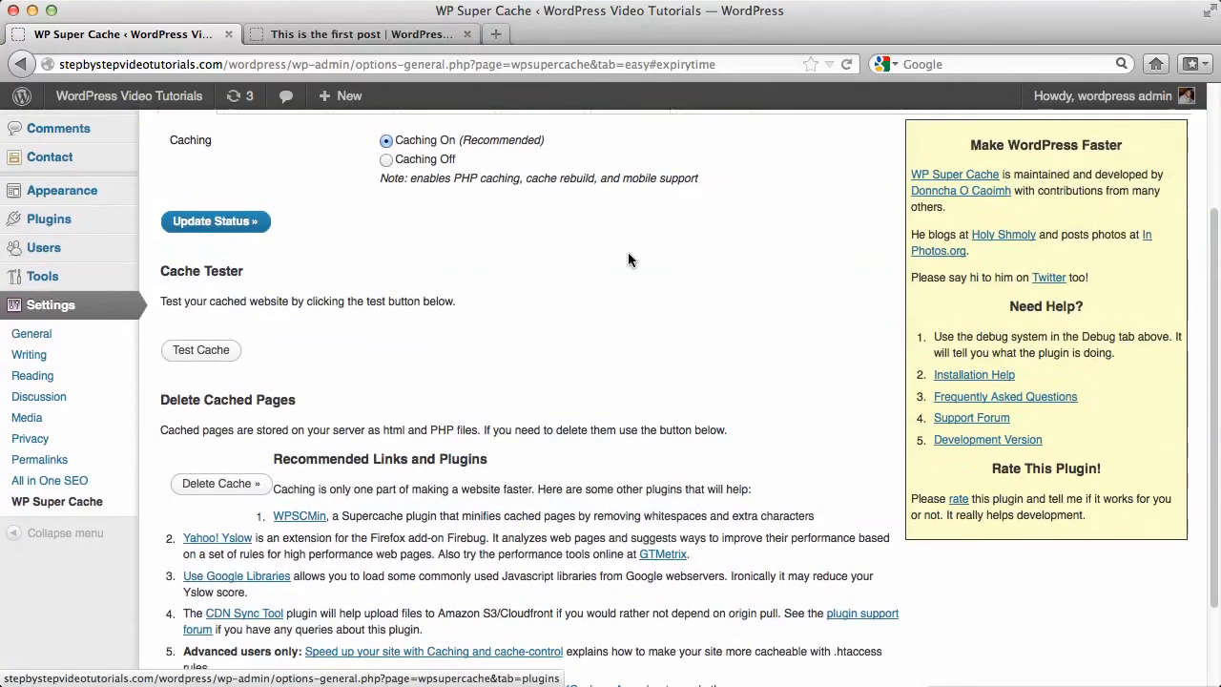
{"action": "scroll", "coordinate": [627, 259], "scroll_direction": "up", "scroll_amount": 5}
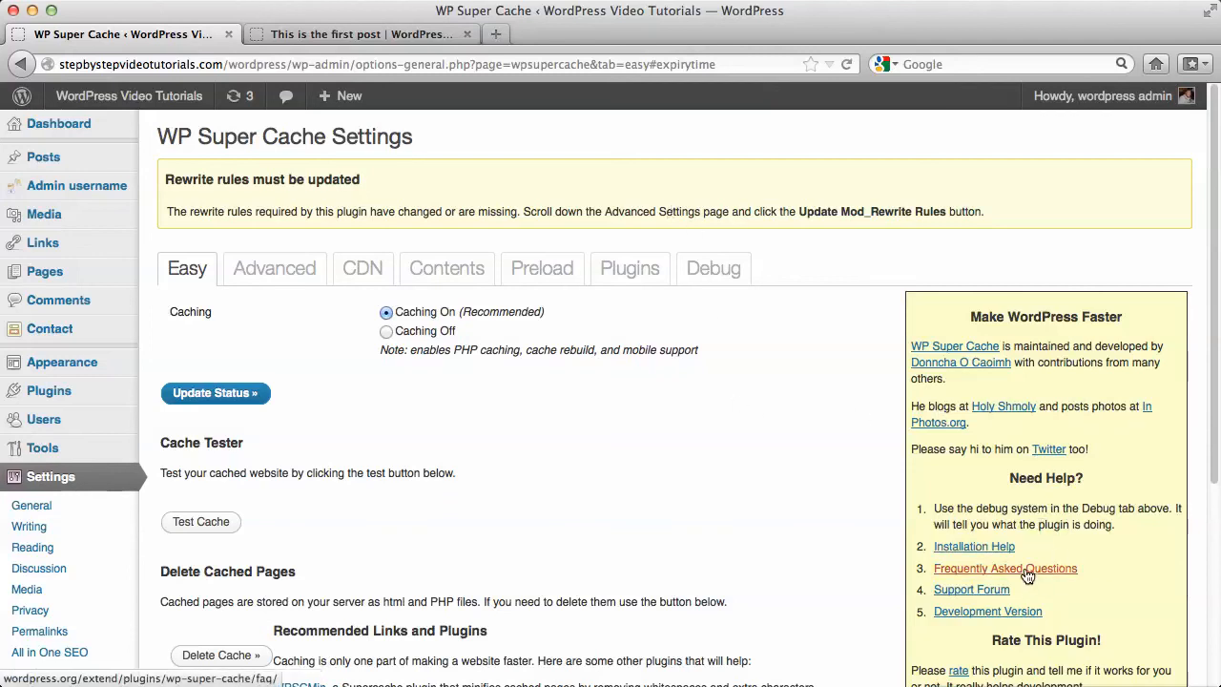
{"action": "scroll", "coordinate": [1096, 492], "scroll_direction": "down", "scroll_amount": 5}
{"action": "scroll", "coordinate": [1096, 493], "scroll_direction": "up", "scroll_amount": 4}
{"action": "scroll", "coordinate": [1097, 496], "scroll_direction": "up", "scroll_amount": 1}
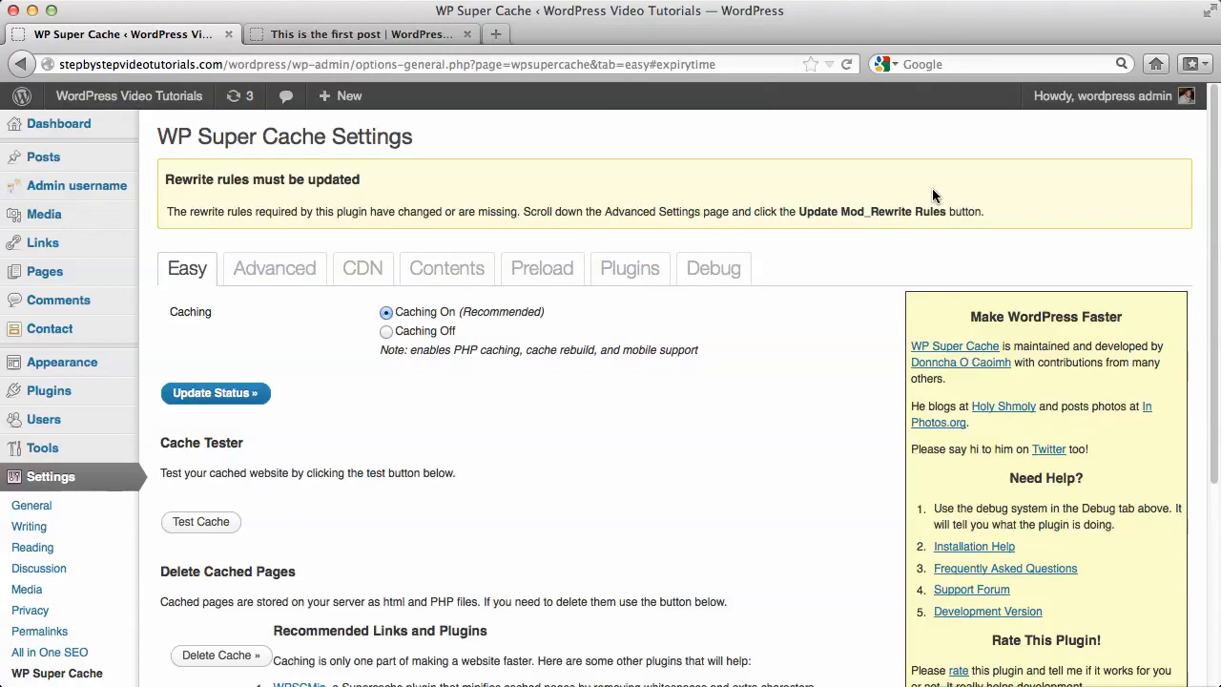
{"action": "scroll", "coordinate": [870, 224], "scroll_direction": "down", "scroll_amount": 5}
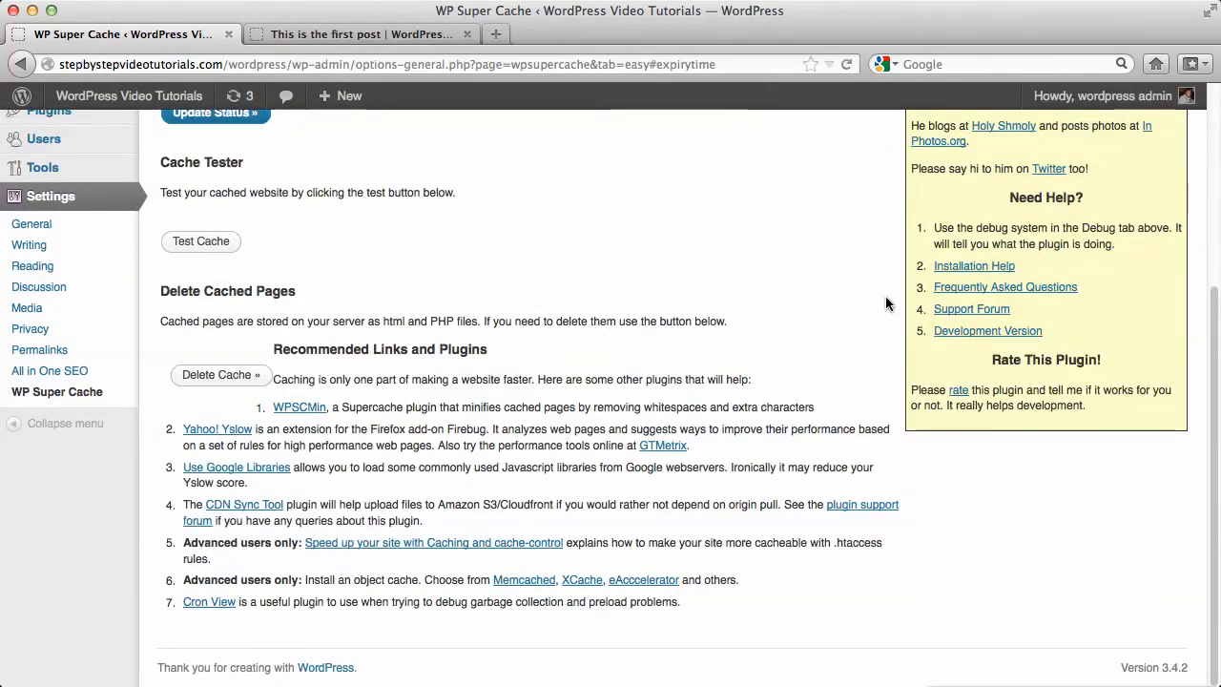
{"action": "scroll", "coordinate": [892, 267], "scroll_direction": "up", "scroll_amount": 5}
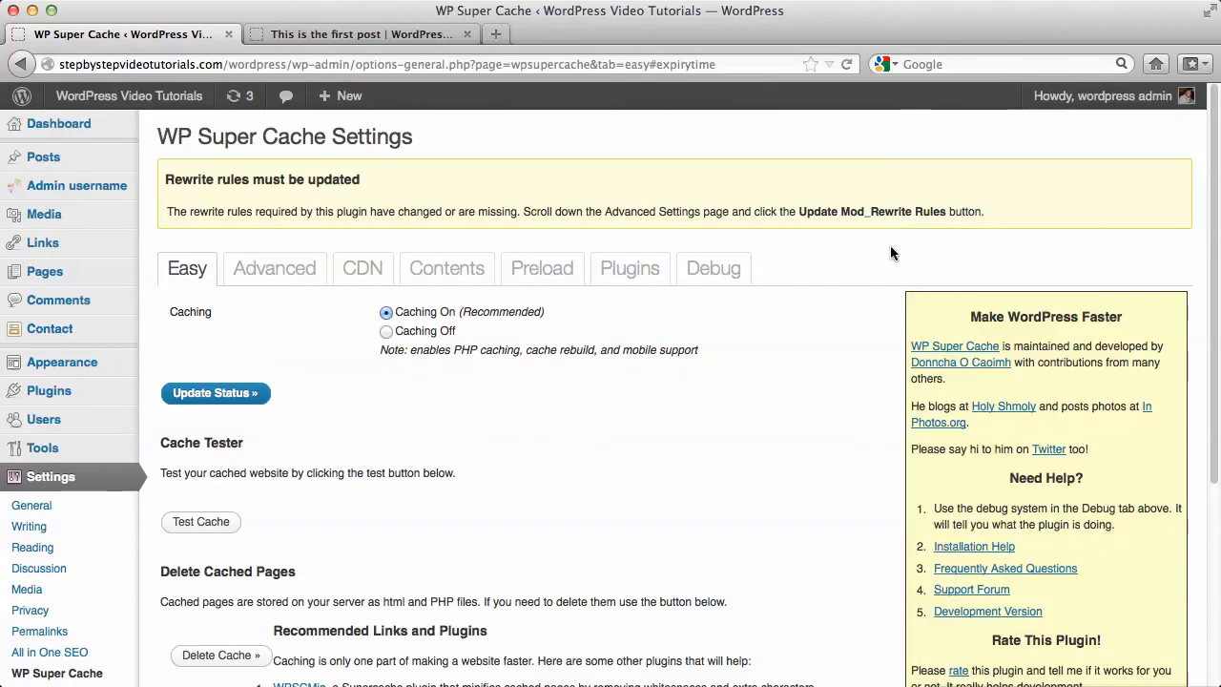
{"action": "scroll", "coordinate": [892, 253], "scroll_direction": "down", "scroll_amount": 5}
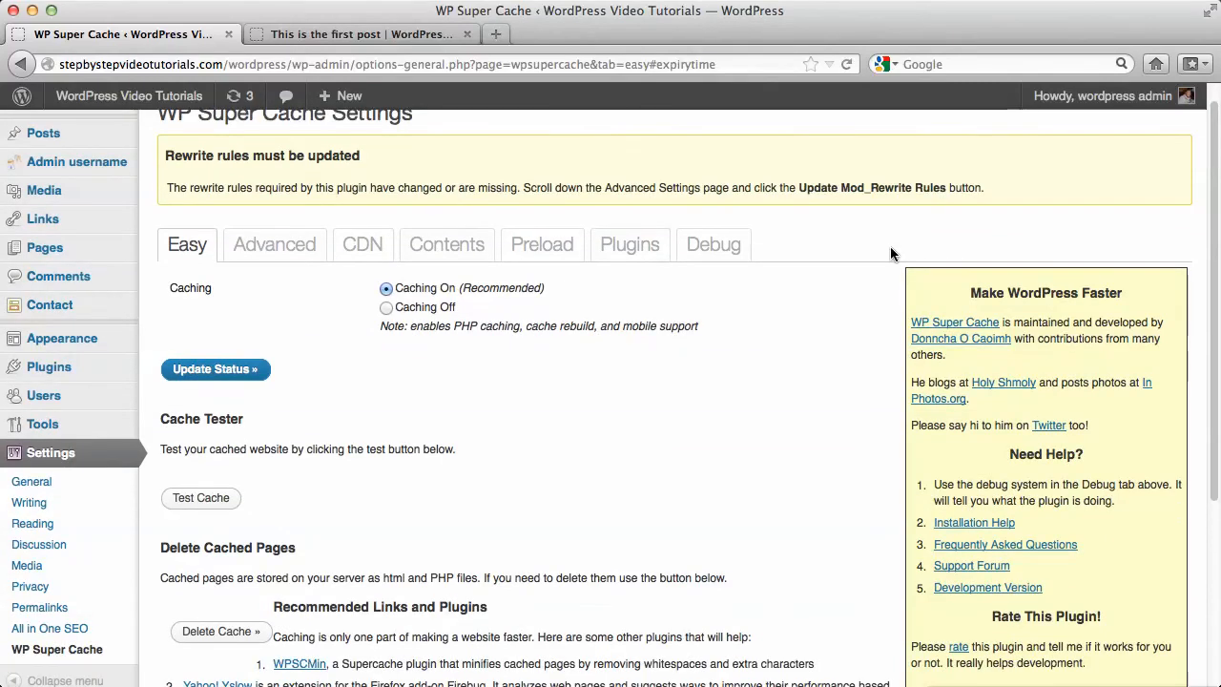
{"action": "scroll", "coordinate": [892, 253], "scroll_direction": "down", "scroll_amount": 2}
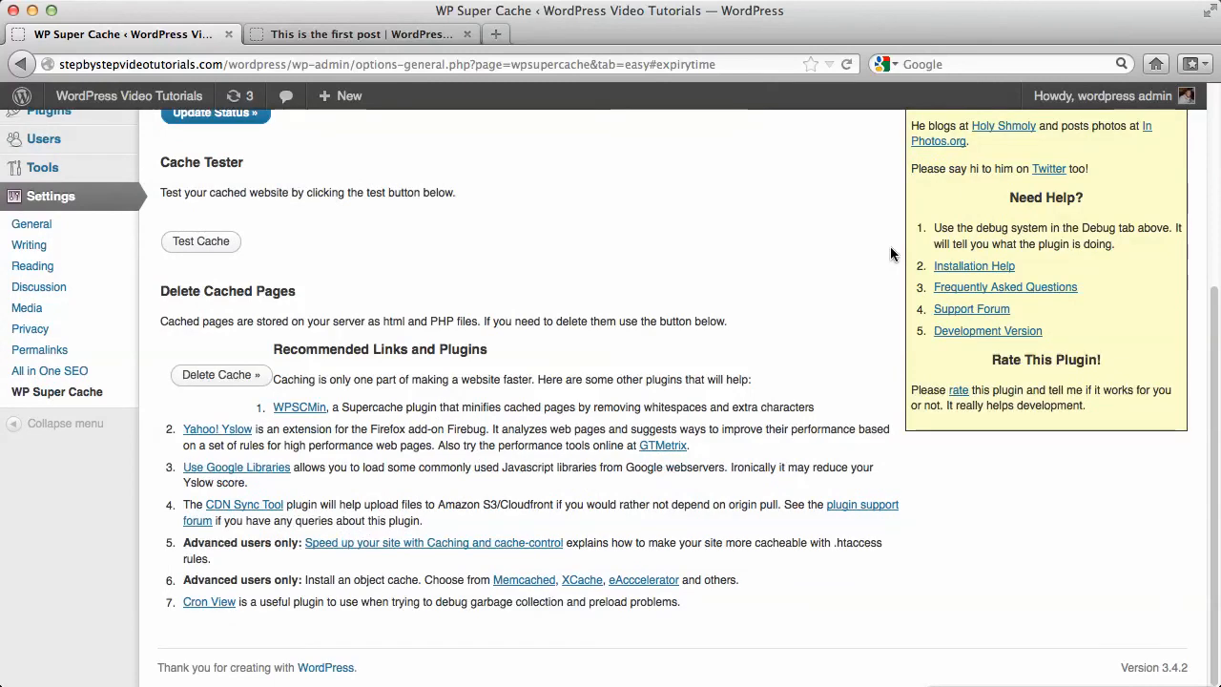